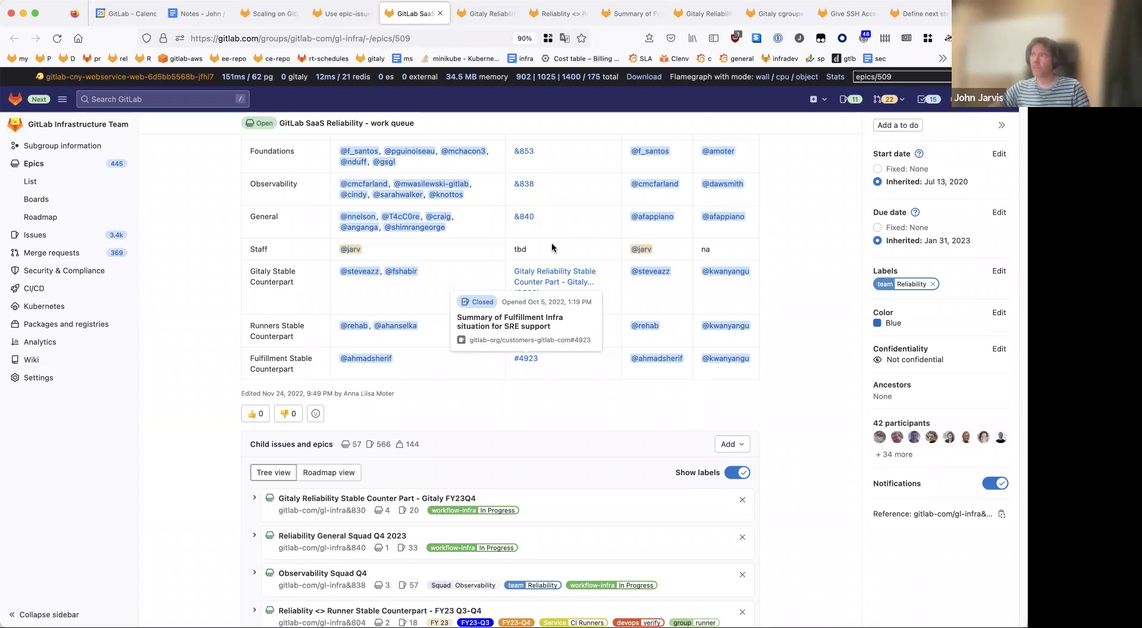
# Step: In the meeting notes, open agenda item 4's epic 830 status link in a new GitLab tab
pyautogui.click(198, 15)
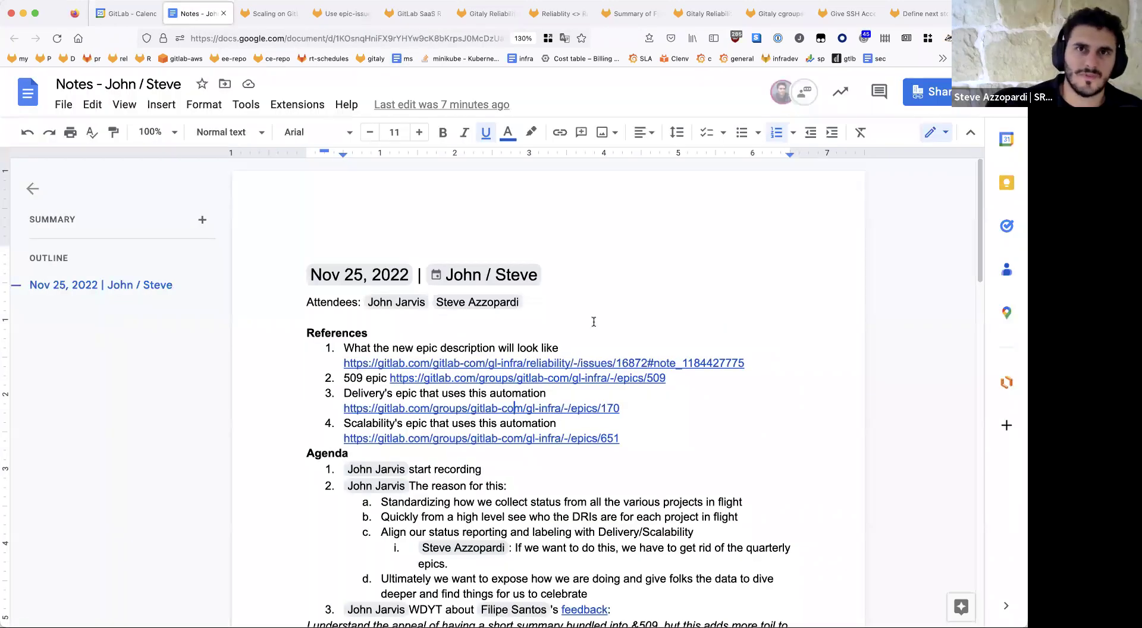
pyautogui.scroll(-5, 594, 322)
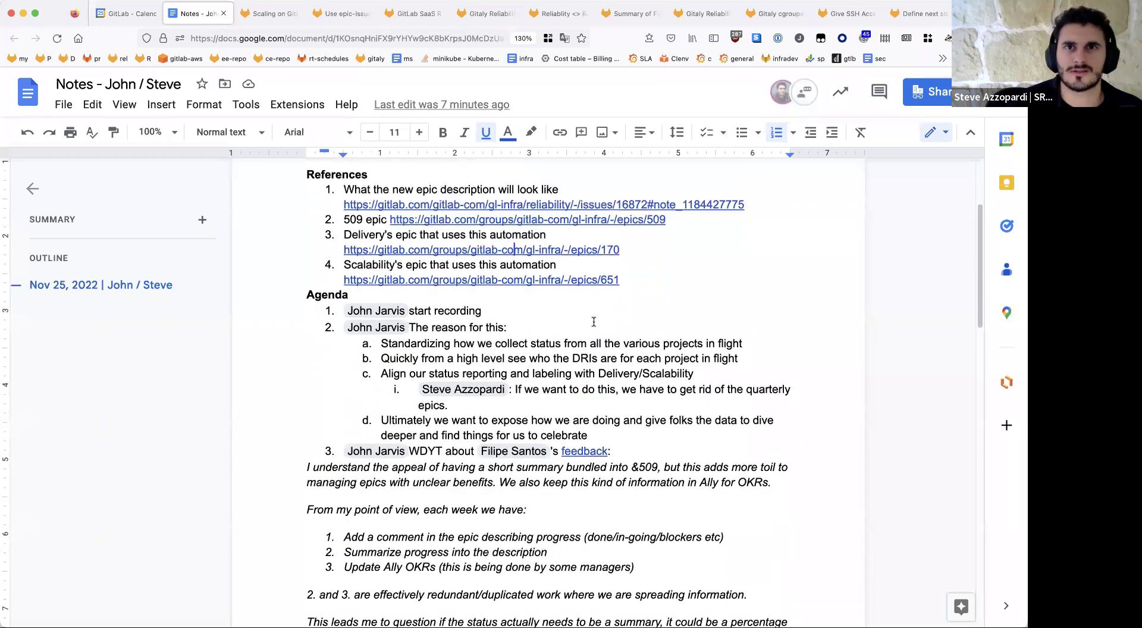
pyautogui.scroll(-3, 594, 322)
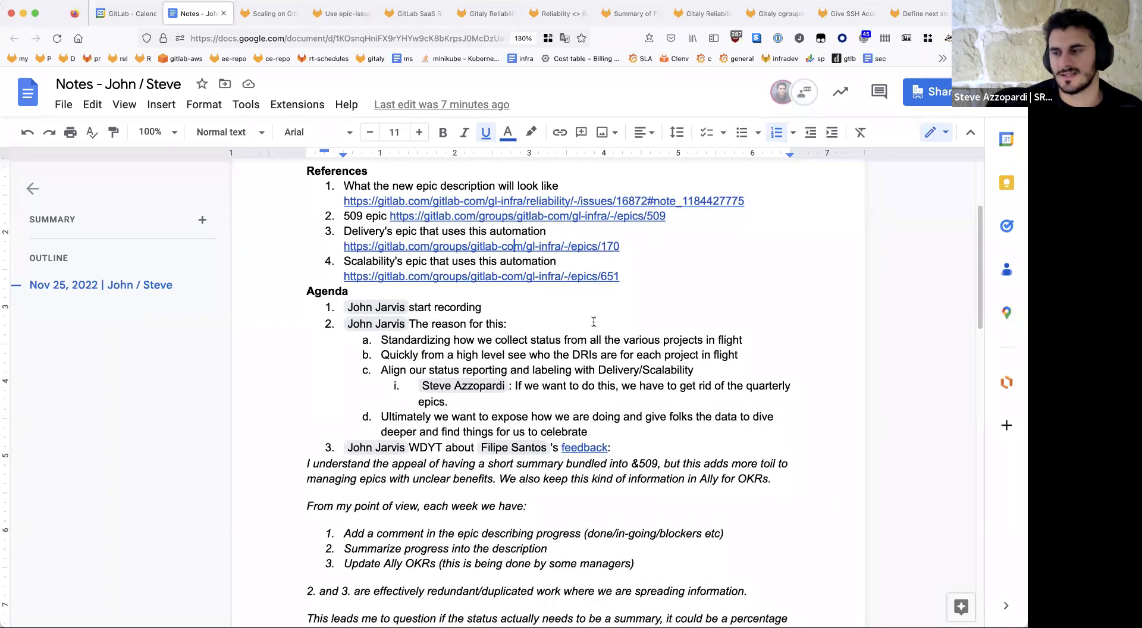
pyautogui.scroll(-4, 594, 322)
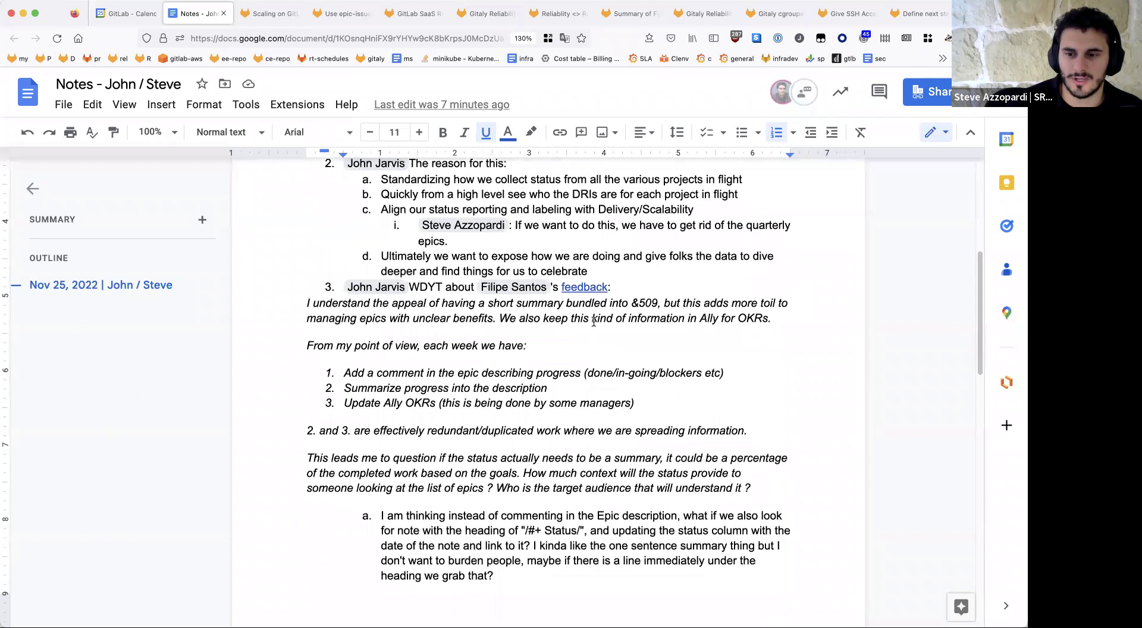
pyautogui.scroll(-12, 594, 322)
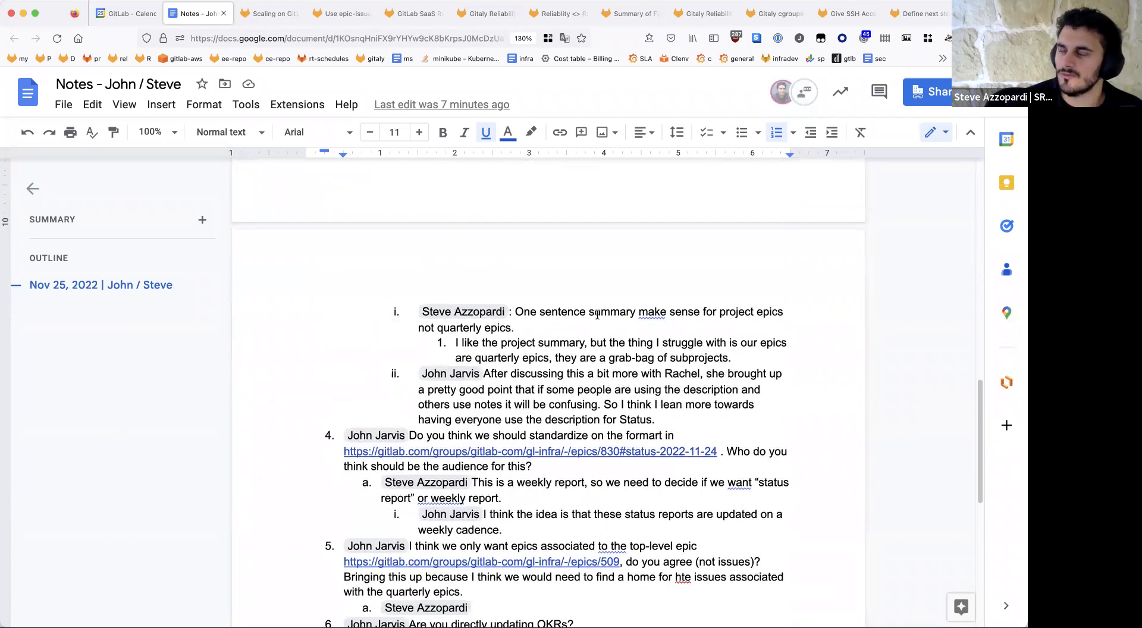
pyautogui.click(580, 452)
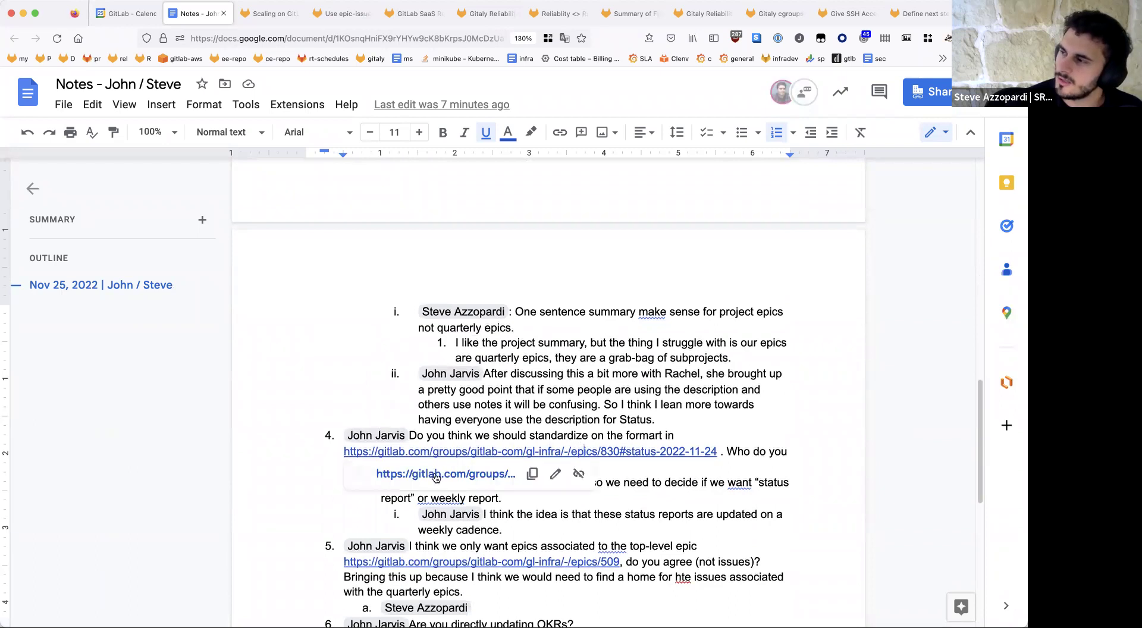
pyautogui.click(438, 476)
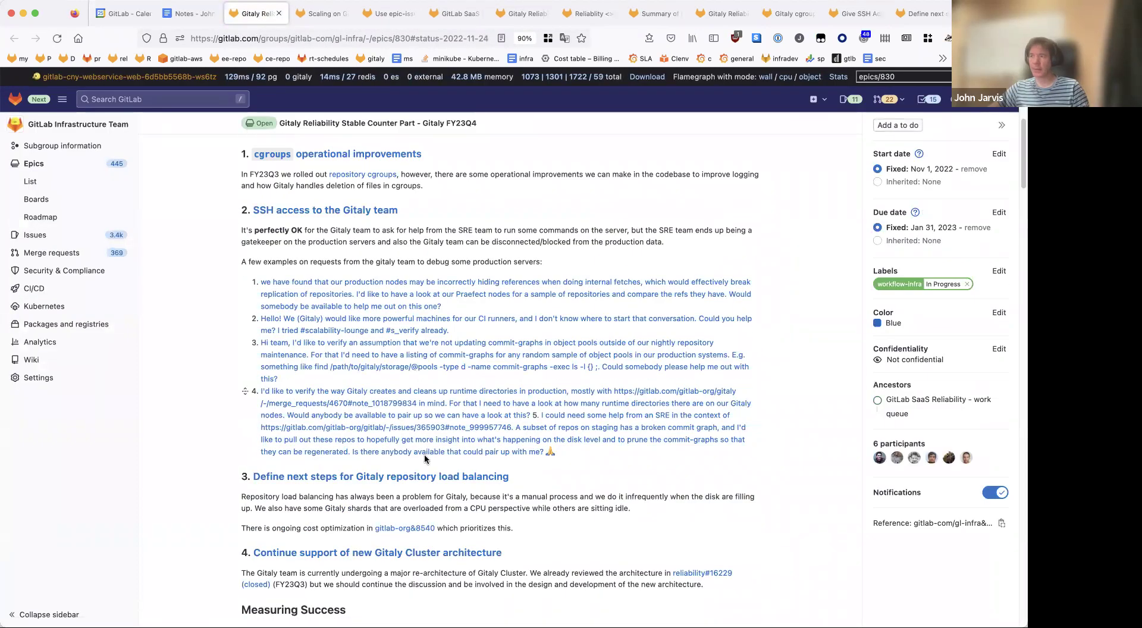
pyautogui.moveTo(219, 238); pyautogui.dragTo(378, 486)
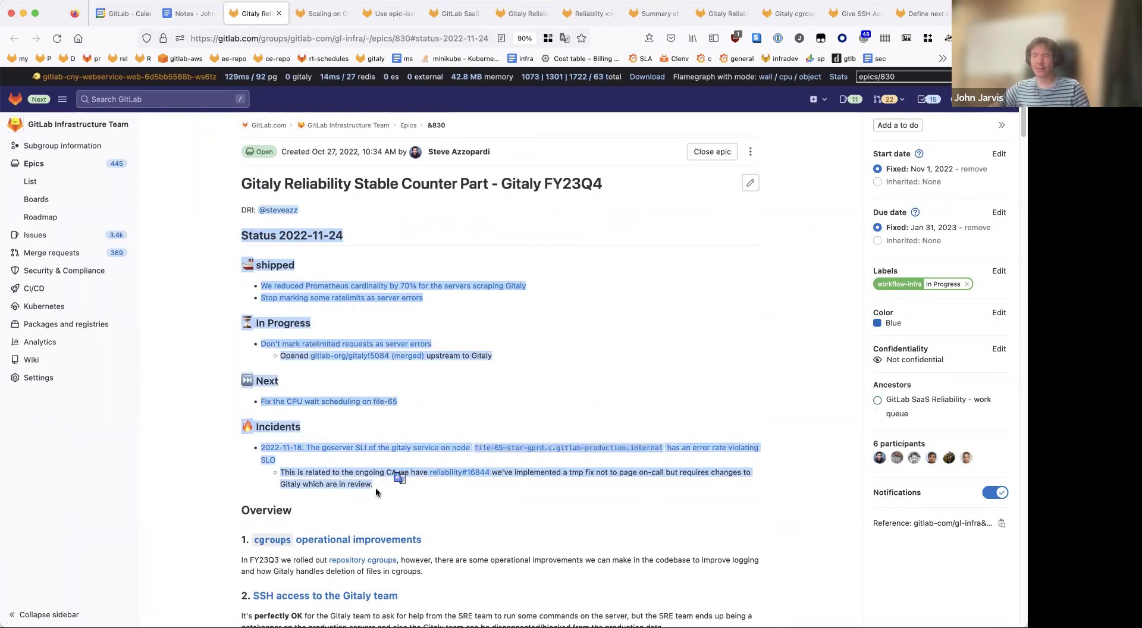
pyautogui.click(357, 388)
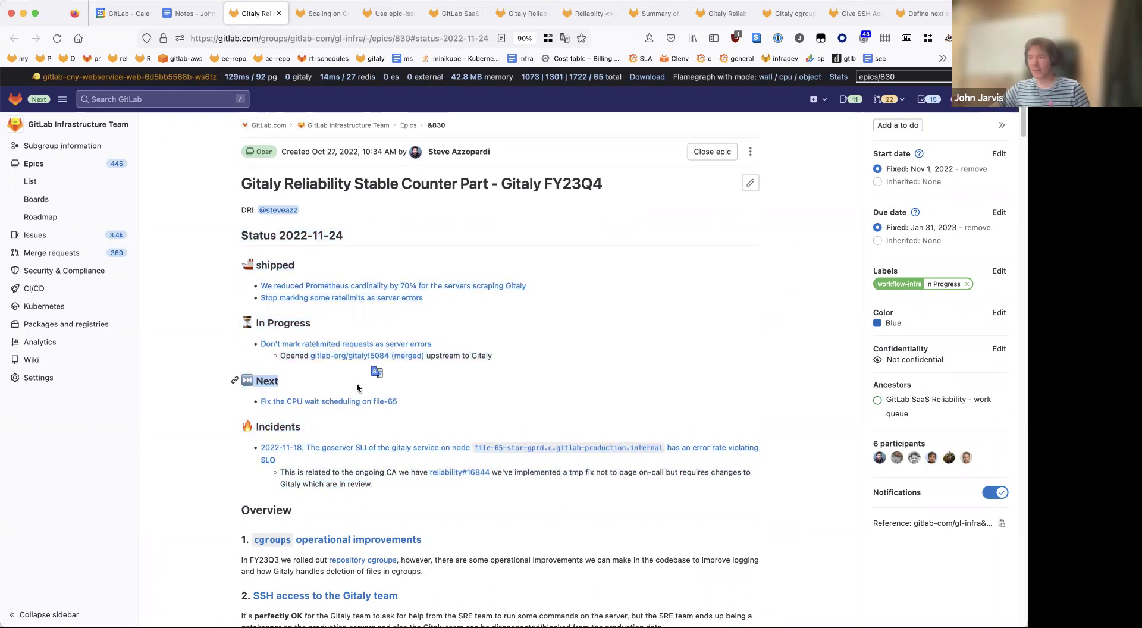
pyautogui.moveTo(374, 485); pyautogui.dragTo(199, 259)
pyautogui.click(200, 262)
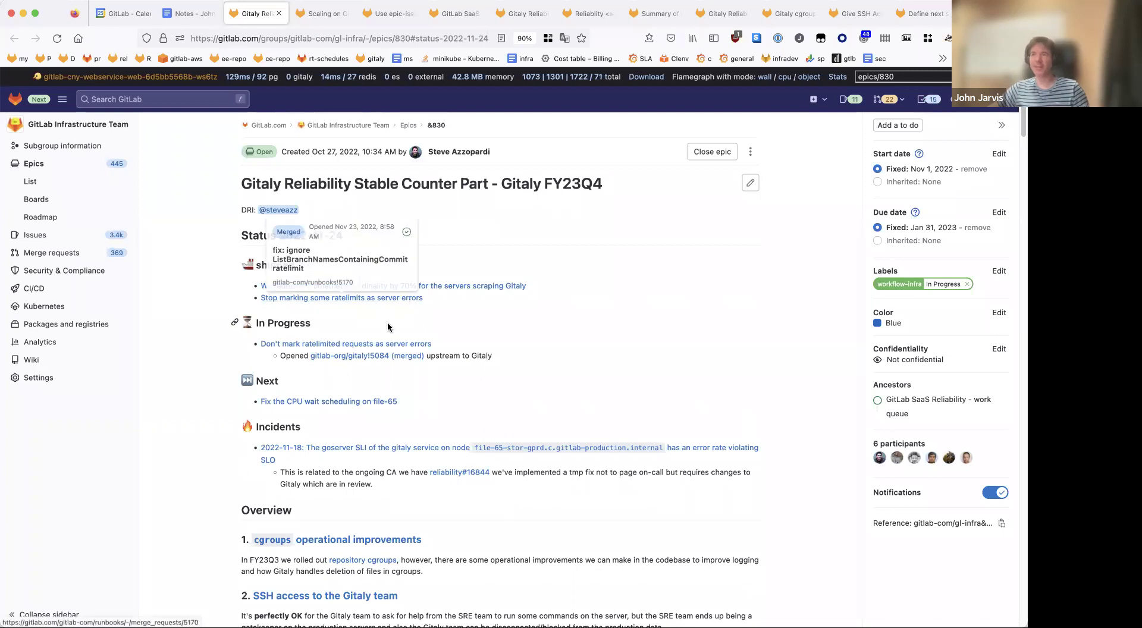
pyautogui.moveTo(218, 221); pyautogui.dragTo(489, 499)
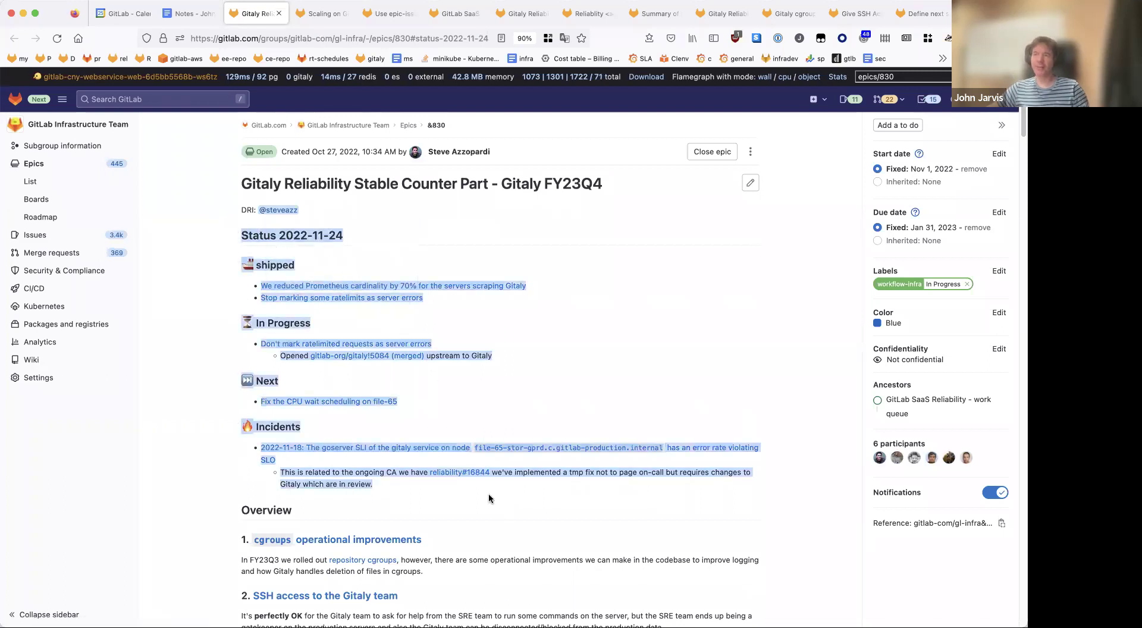
pyautogui.click(416, 241)
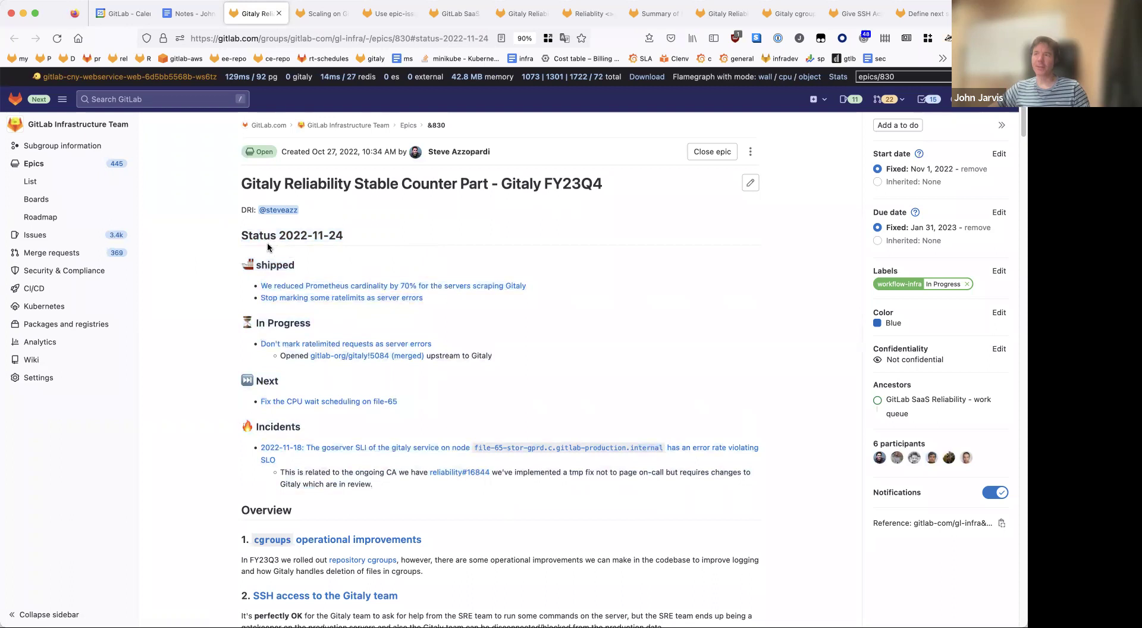
pyautogui.moveTo(205, 225); pyautogui.dragTo(306, 269)
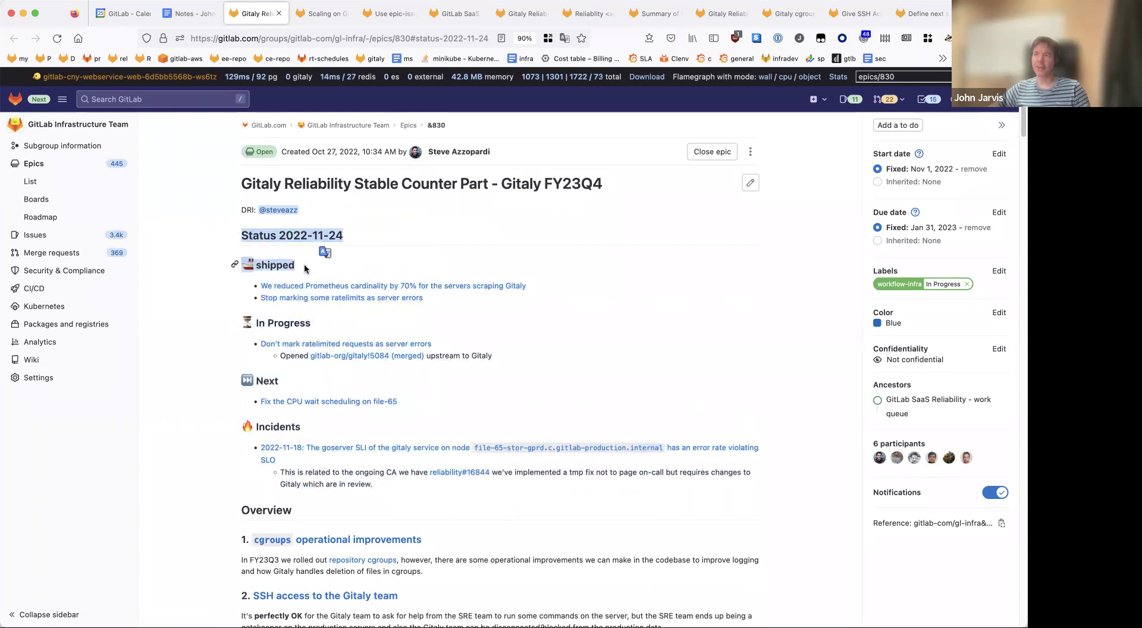
pyautogui.moveTo(224, 248); pyautogui.dragTo(333, 221)
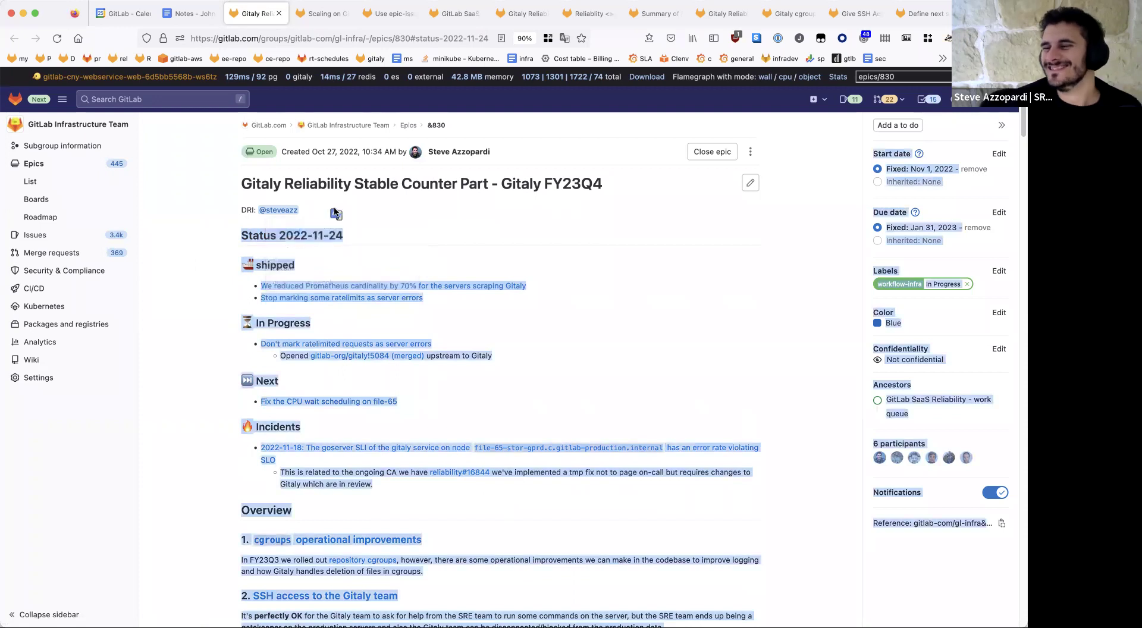
pyautogui.click(399, 211)
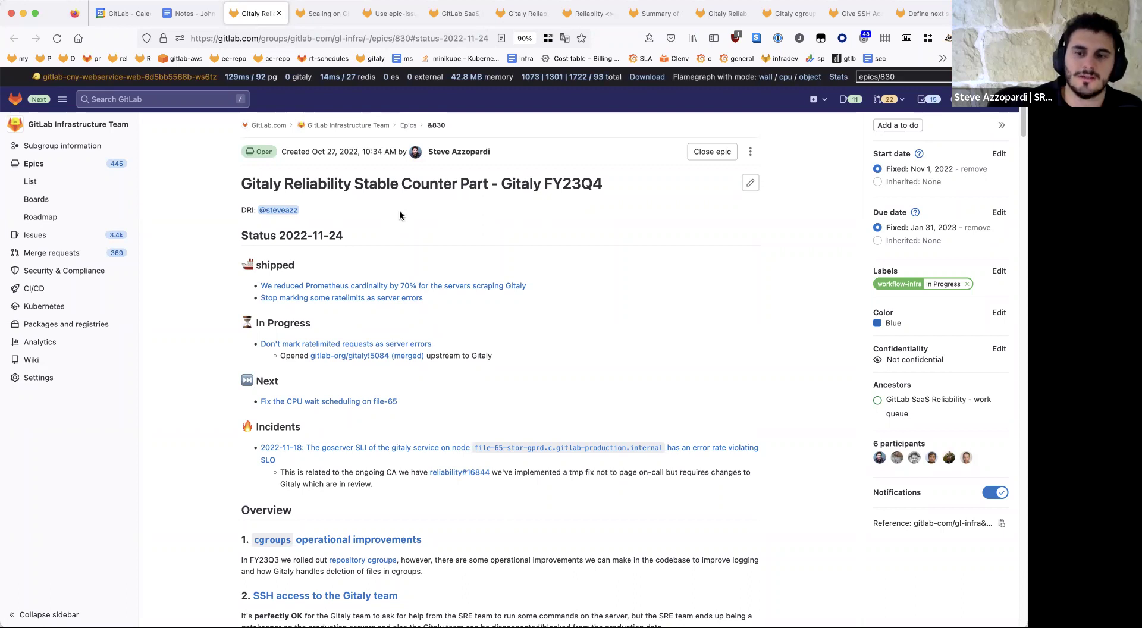
# Step: Return to the meeting notes and scroll down to agenda items 5 and 6
pyautogui.click(197, 21)
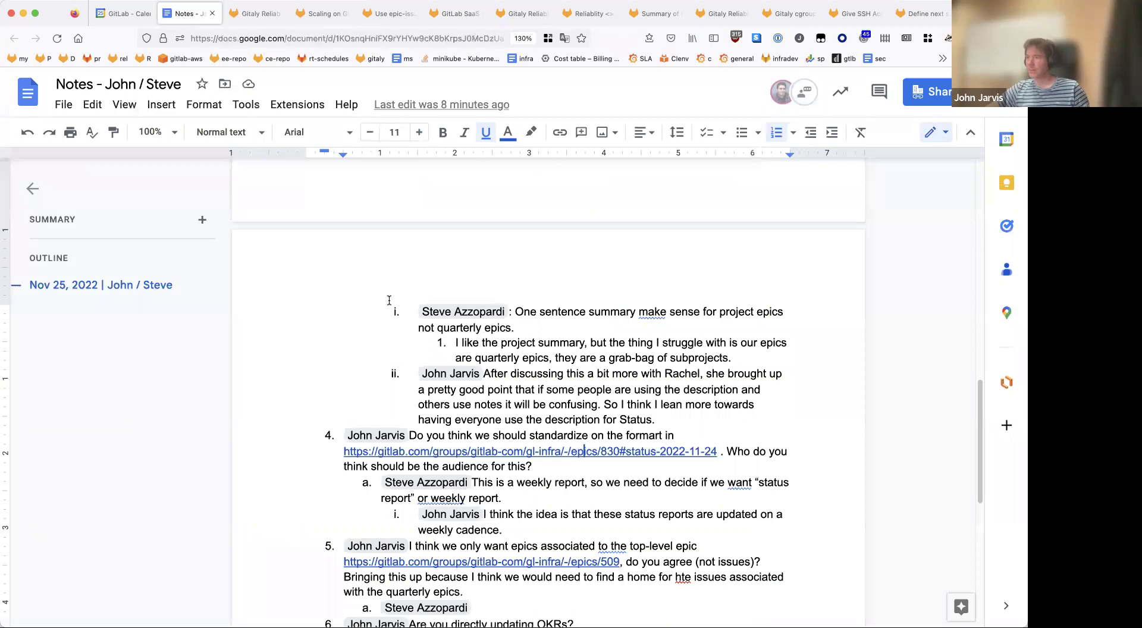
pyautogui.scroll(-4, 389, 299)
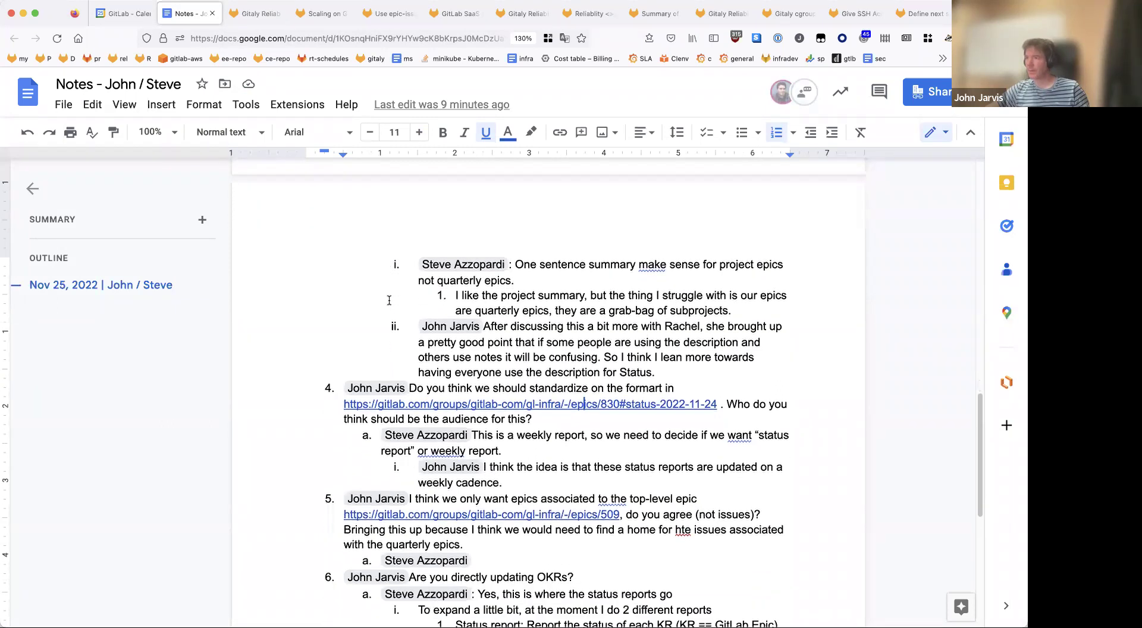
pyautogui.scroll(-1, 389, 300)
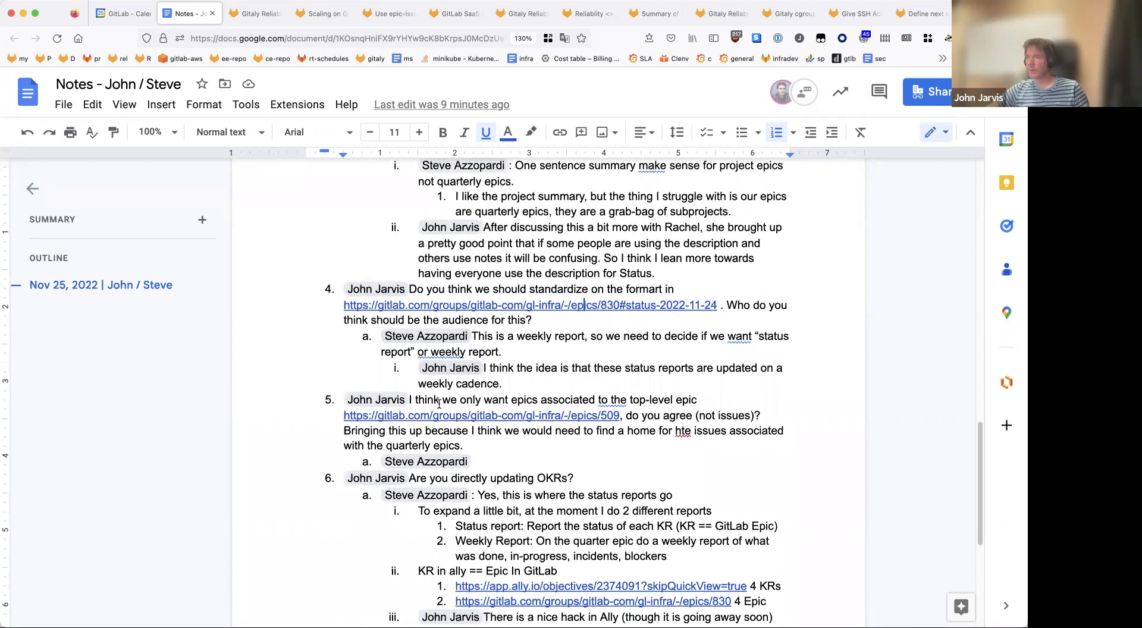
pyautogui.click(411, 285)
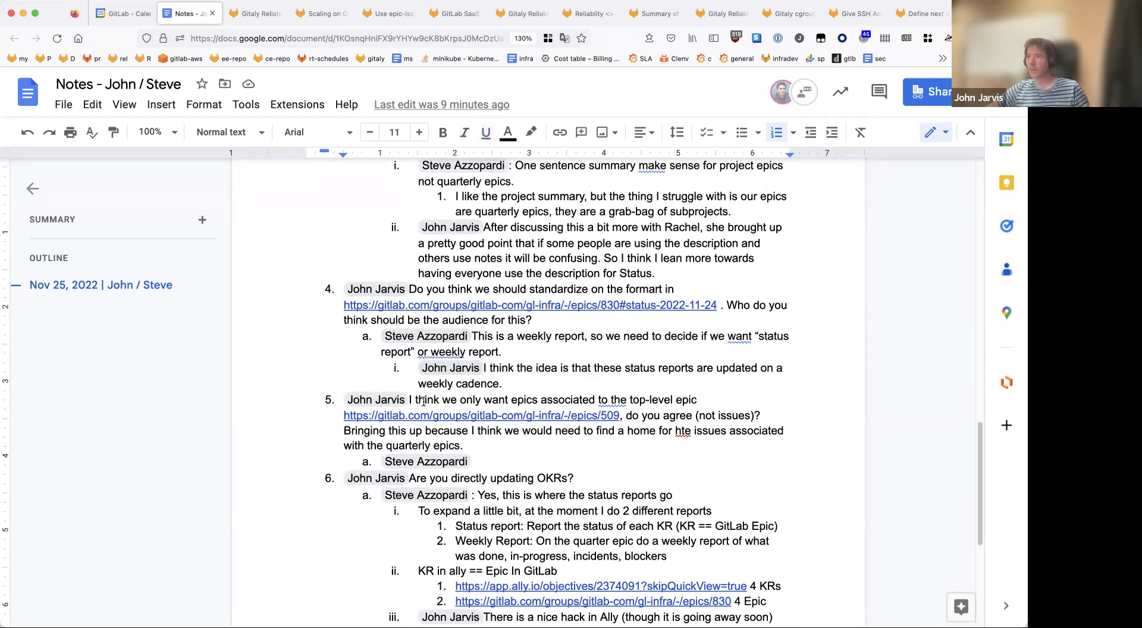
pyautogui.scroll(-1, 424, 401)
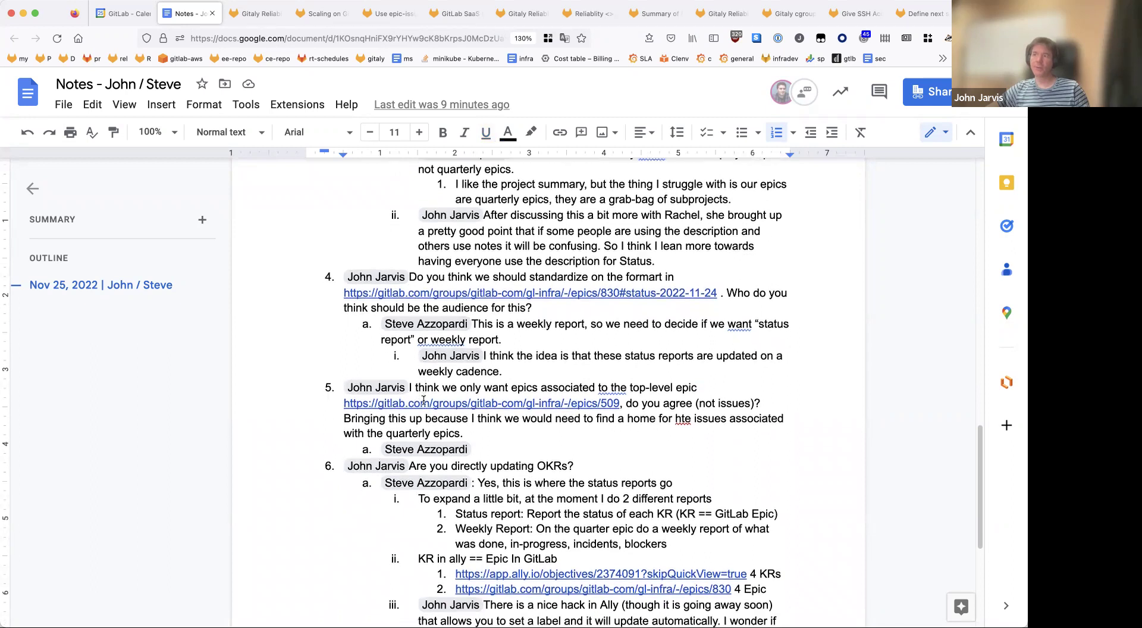
pyautogui.scroll(-1, 424, 399)
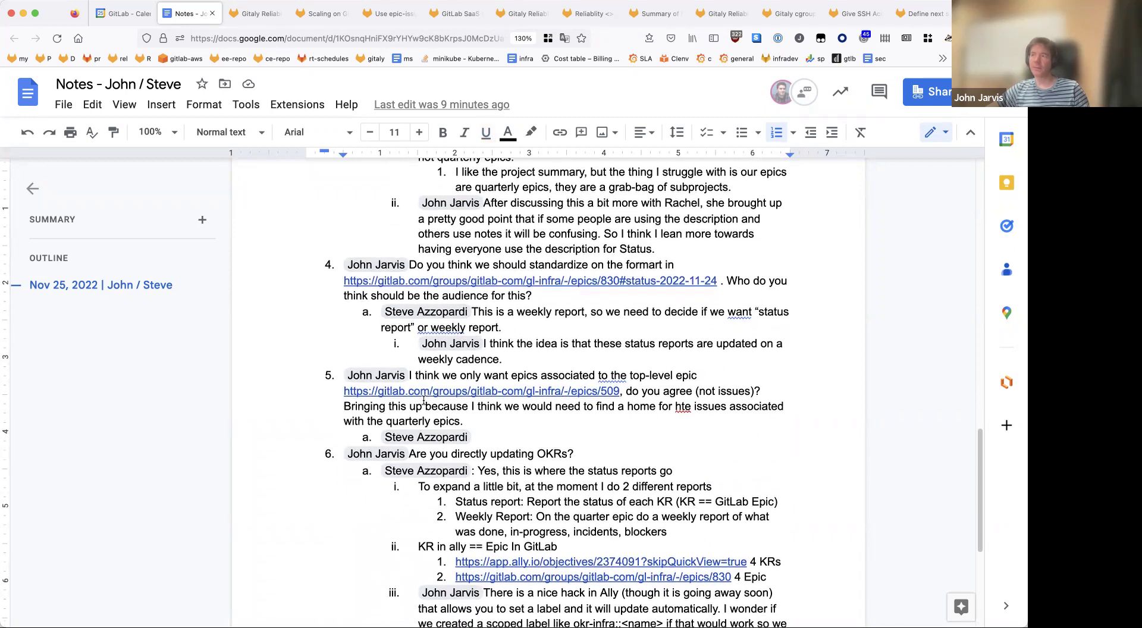
pyautogui.scroll(-2, 424, 400)
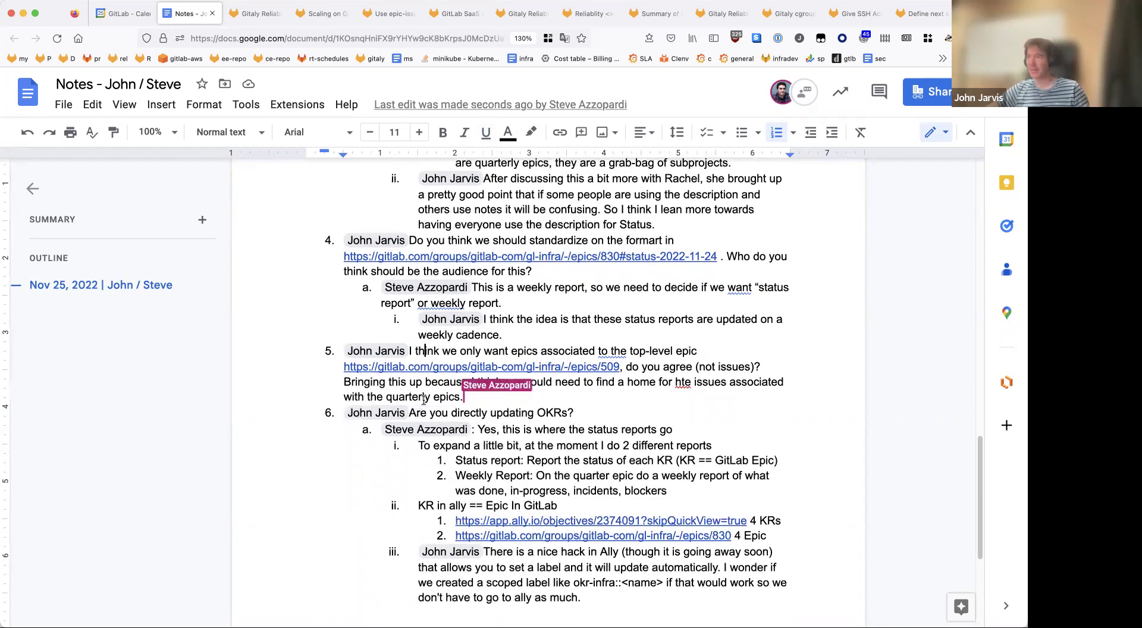
pyautogui.scroll(-1, 423, 400)
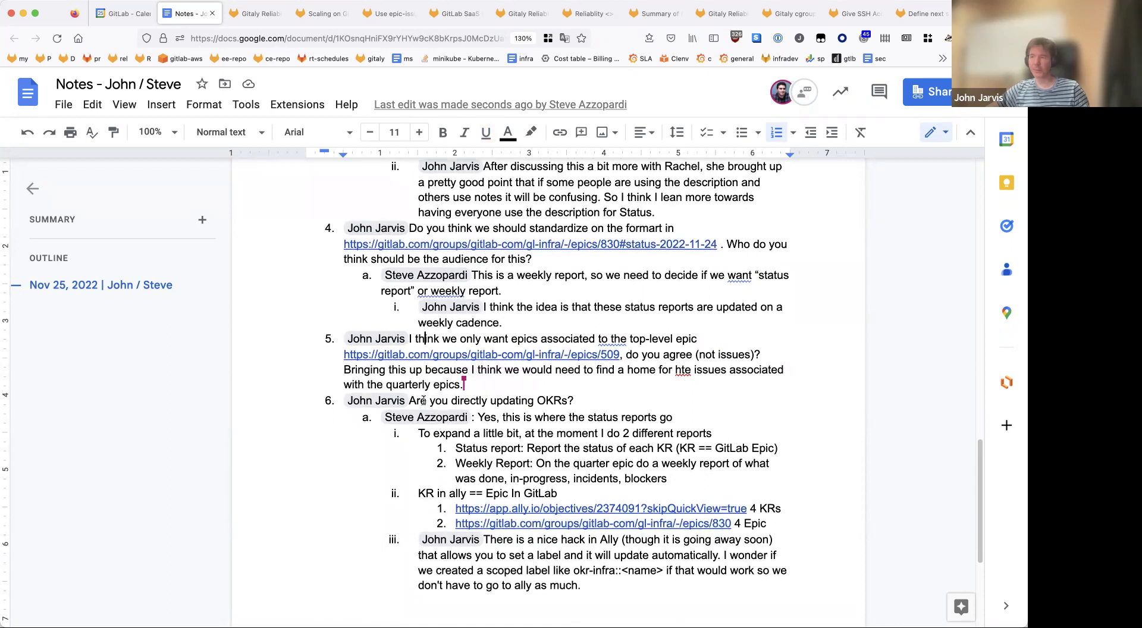
pyautogui.scroll(-1, 424, 402)
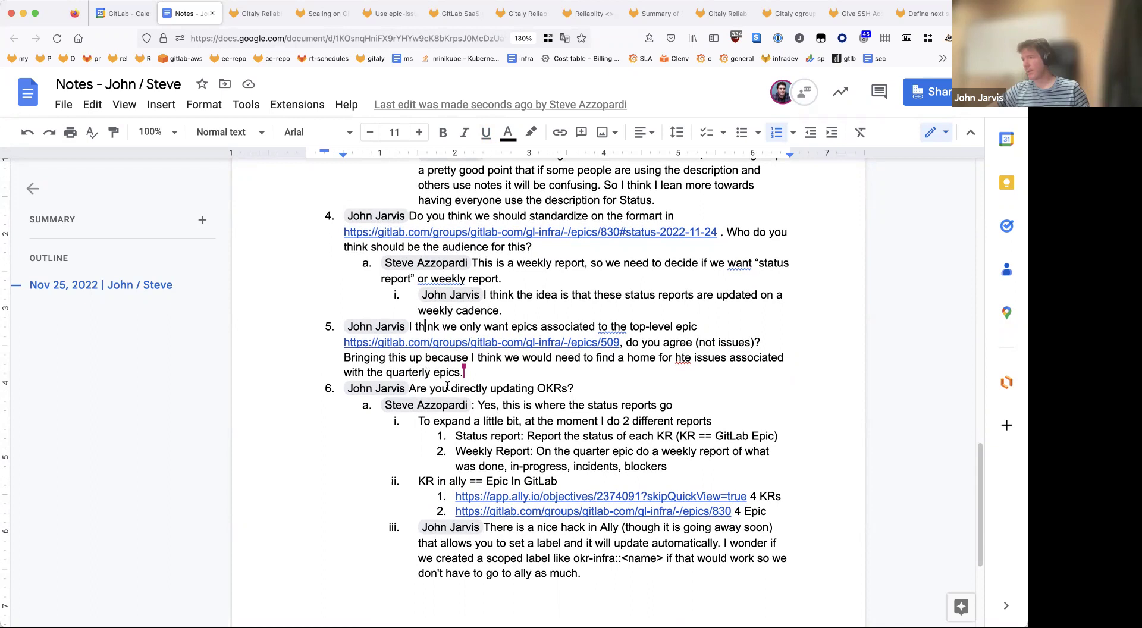
# Step: Highlight the '2 different reports' and Status report lines under item 6
pyautogui.tripleClick(497, 420)
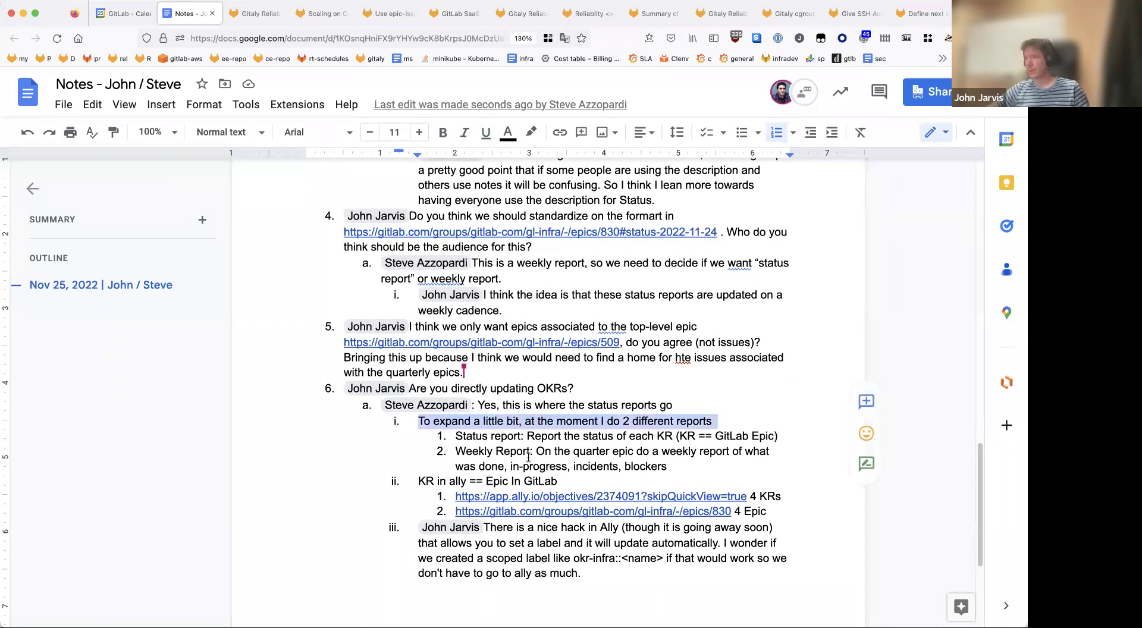
pyautogui.tripleClick(523, 436)
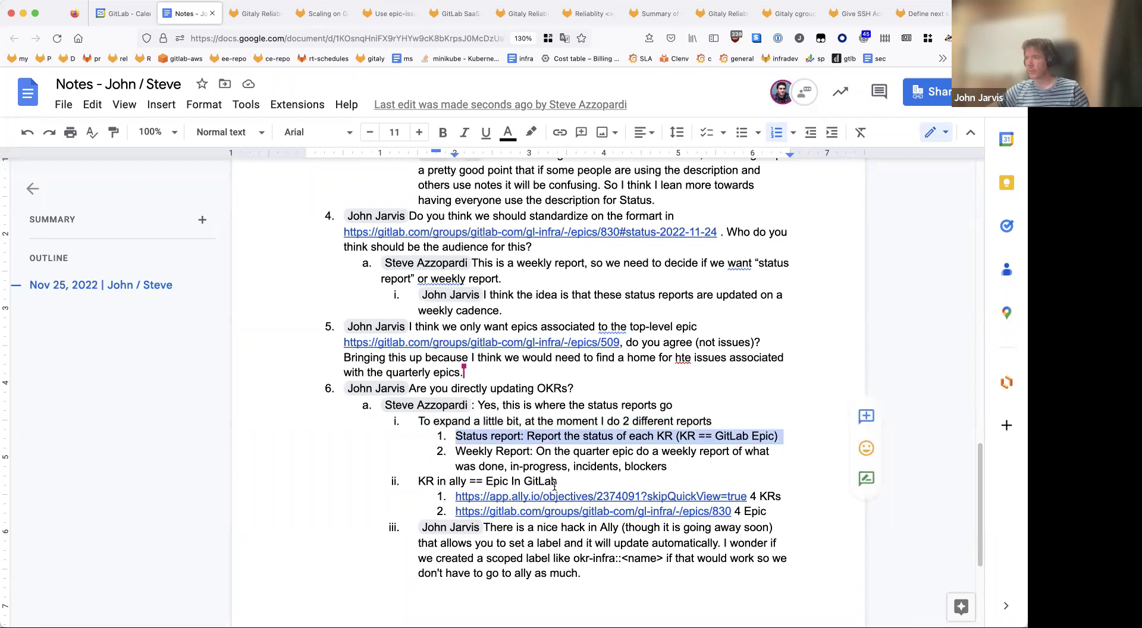
pyautogui.doubleClick(544, 421)
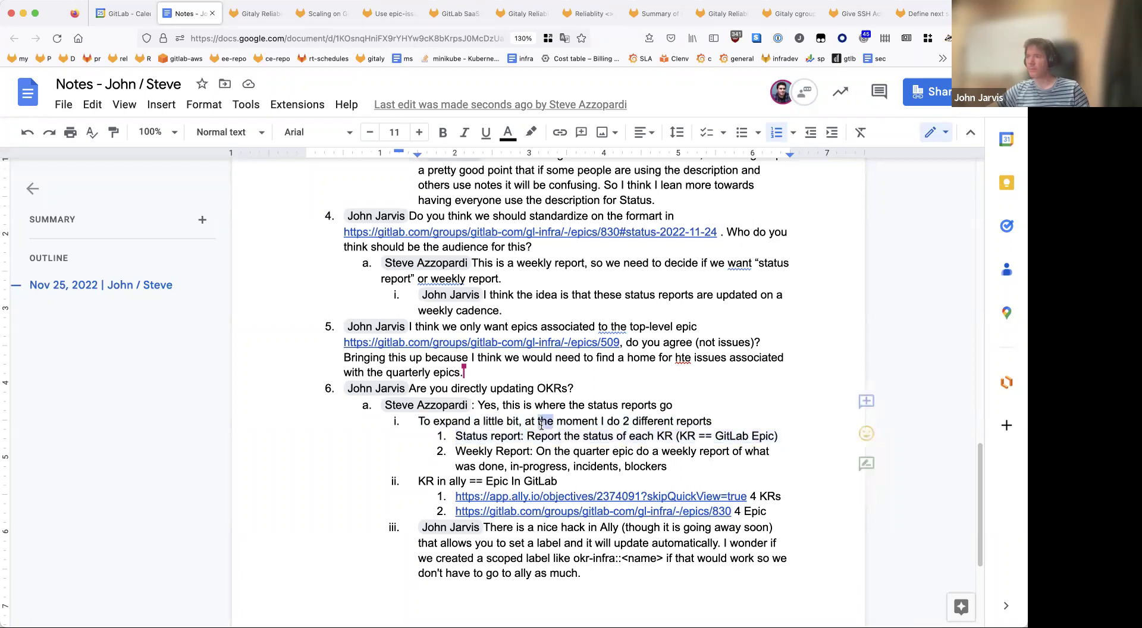
pyautogui.tripleClick(541, 423)
pyautogui.tripleClick(550, 437)
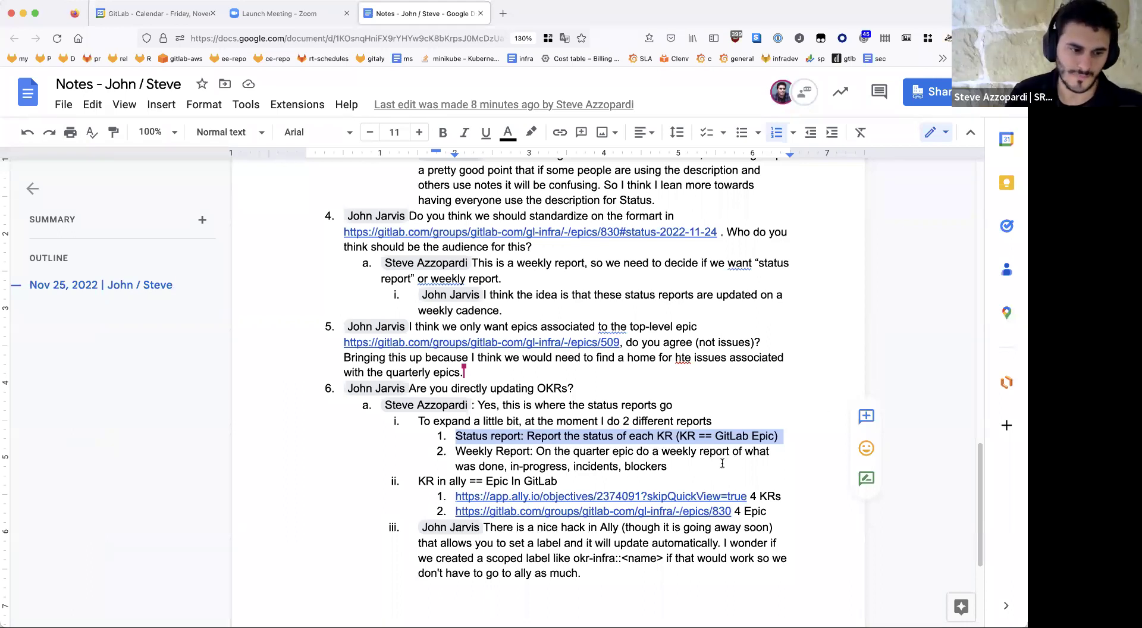
# Step: Start a new top-level item after the last comment, tagged with a colleague's person chip
pyautogui.scroll(-3, 722, 463)
pyautogui.moveTo(654, 409); pyautogui.dragTo(652, 444)
pyautogui.click(652, 443)
pyautogui.press('Return')
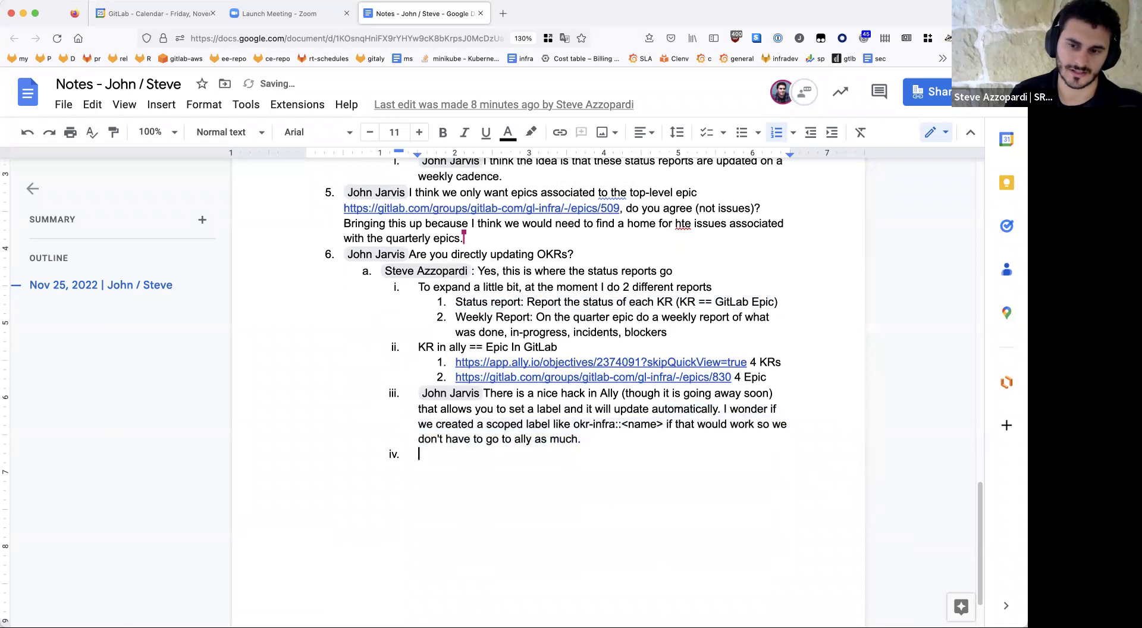
pyautogui.hotkey('shift', 'Tab')
pyautogui.hotkey('shift', 'Tab')
pyautogui.write('@john')
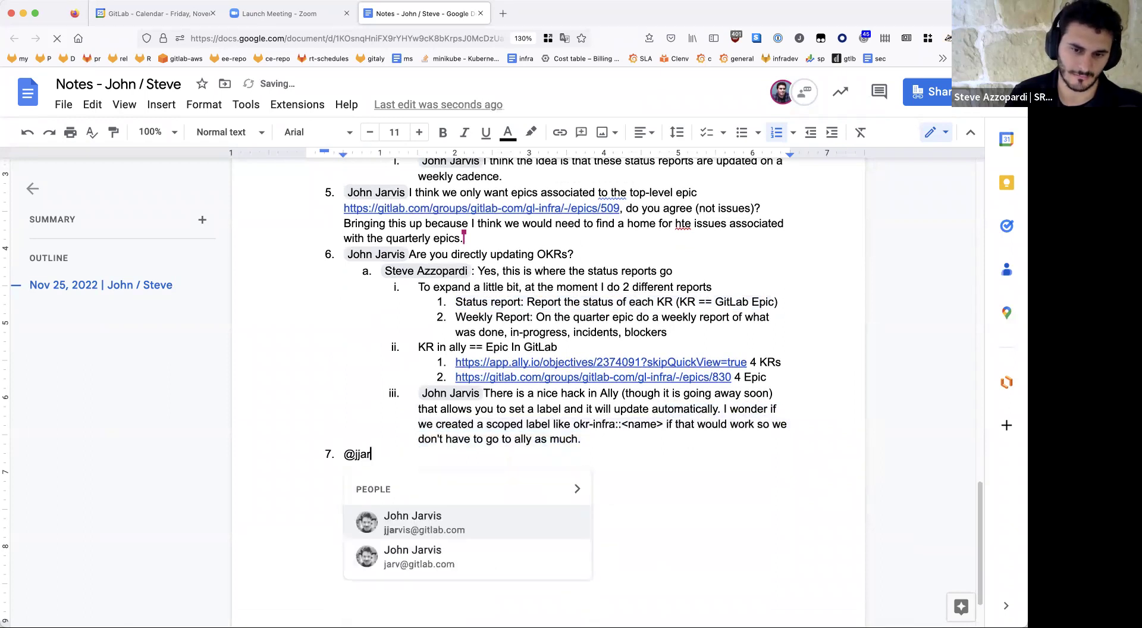
pyautogui.press('Return')
# Step: Title it 'Next steps' and add the sub-item 'Propose that we get rid of quarterly epics.'
pyautogui.write('Next steps')
pyautogui.press('Return')
pyautogui.press('Tab')
pyautogui.write('Propose that we get rid of quarterly epci')
pyautogui.press('BackSpace')
pyautogui.press('BackSpace')
pyautogui.write('ics.')
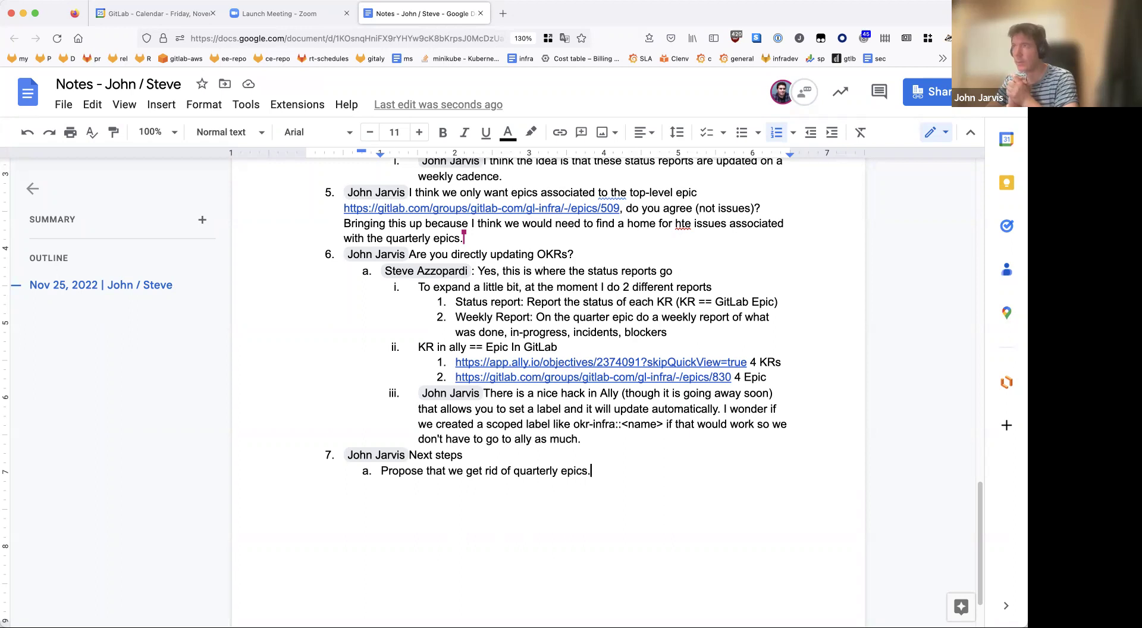
# Step: Open the epic 509 link from the notes in a new tab
pyautogui.scroll(2, 651, 375)
pyautogui.scroll(10, 651, 375)
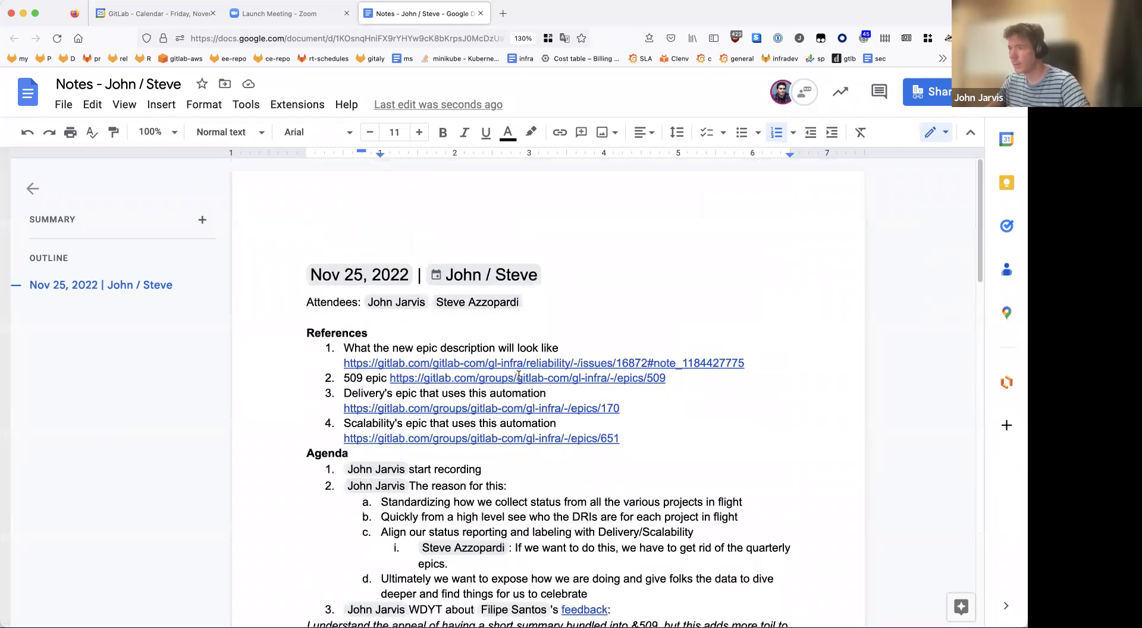
pyautogui.click(519, 381)
pyautogui.click(509, 395)
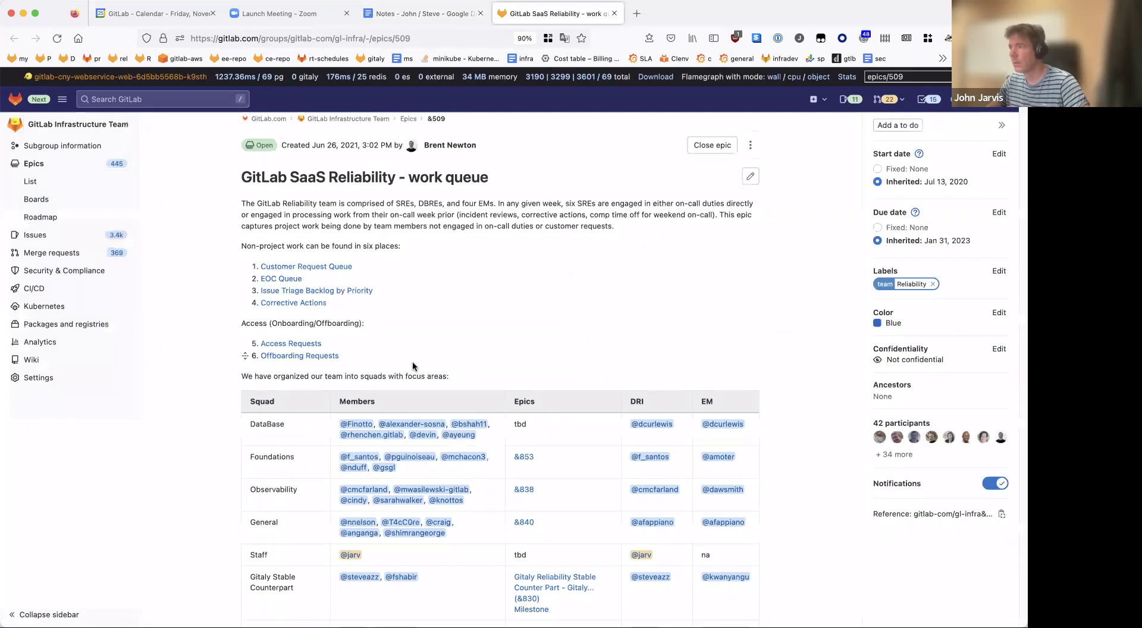
# Step: Scroll through epic 509 to review its squad table and child epics 830 and 840
pyautogui.scroll(-5, 654, 298)
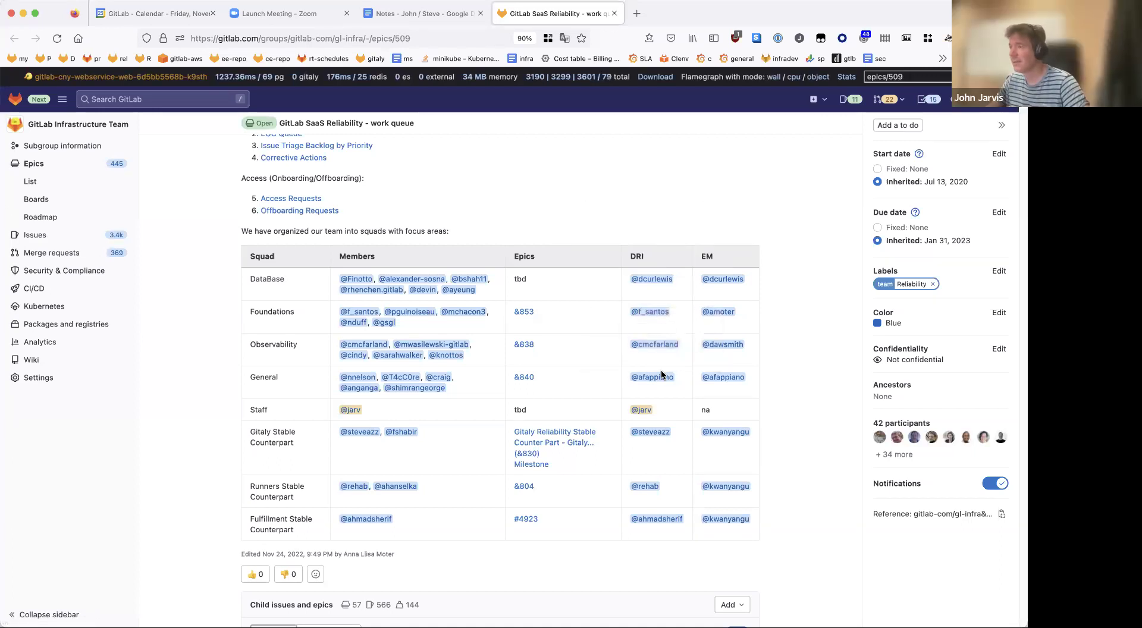
pyautogui.moveTo(663, 376)
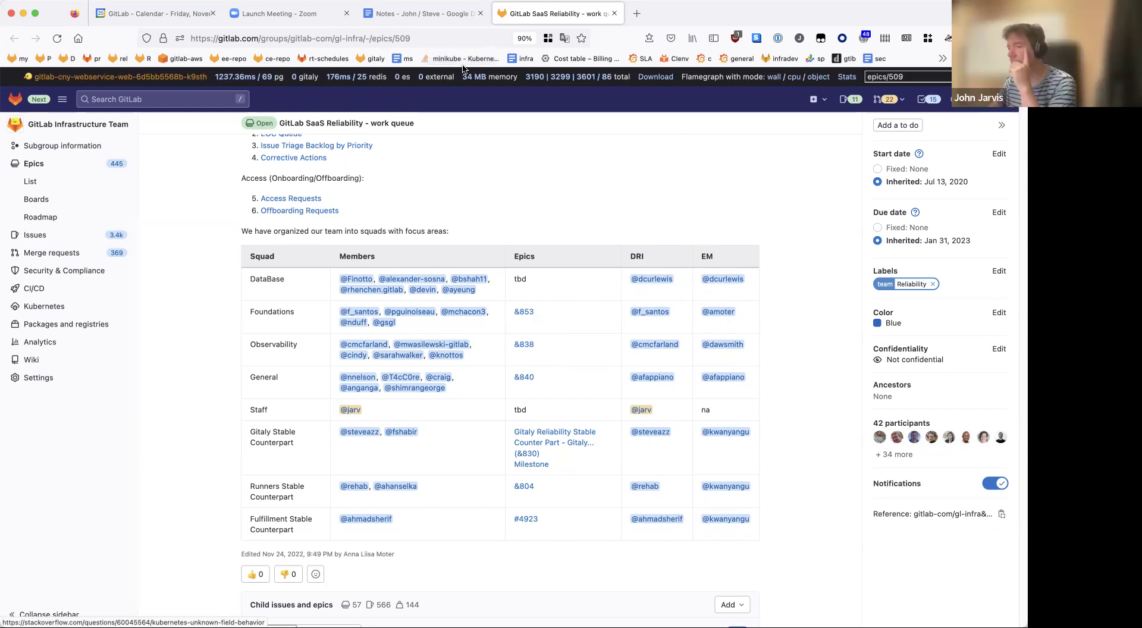
pyautogui.scroll(-5, 446, 345)
pyautogui.scroll(3, 444, 348)
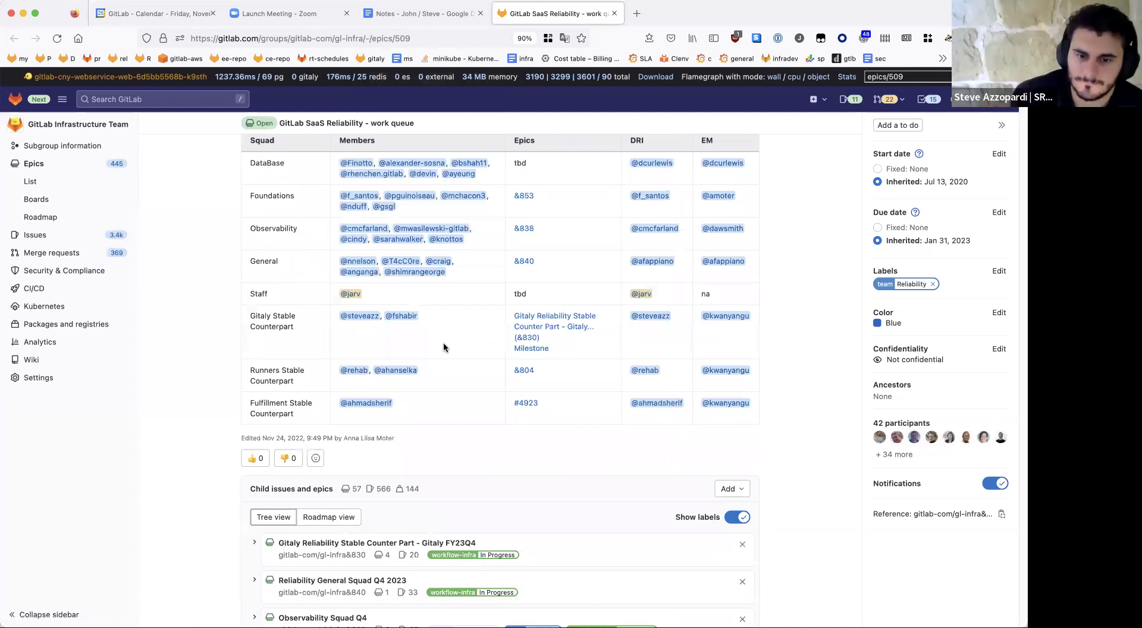
pyautogui.scroll(1, 444, 348)
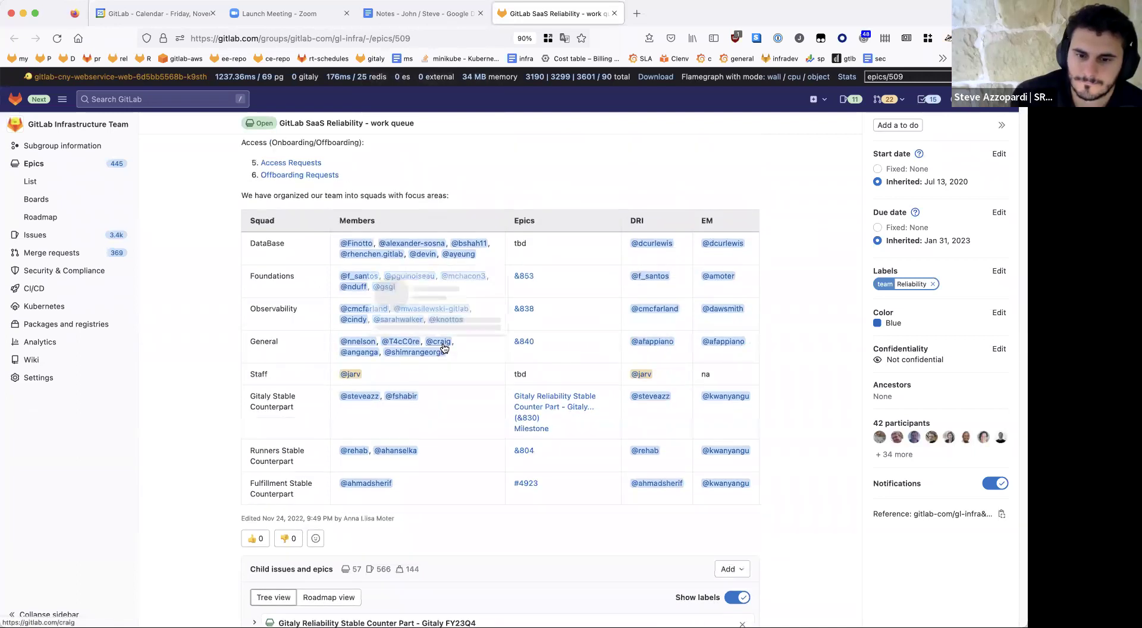
# Step: Open the Foundations Squad Q4 epic &853 in a separate tab and look through it
pyautogui.middleClick(524, 276)
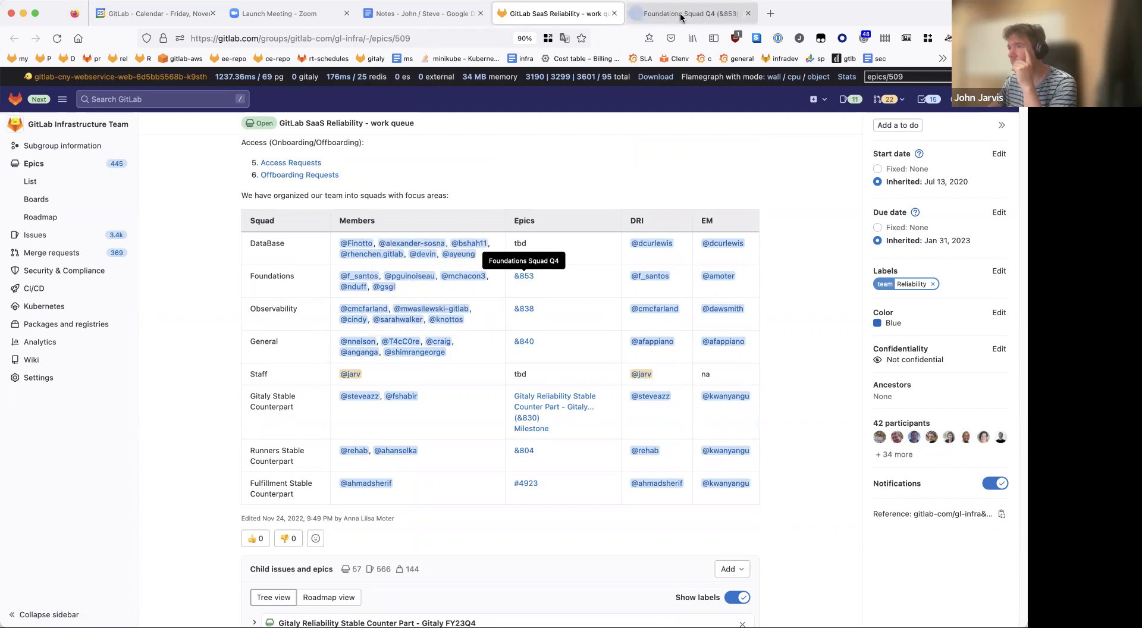
pyautogui.click(691, 13)
pyautogui.scroll(-15, 401, 170)
pyautogui.scroll(10, 402, 172)
pyautogui.scroll(-2, 402, 170)
pyautogui.scroll(3, 403, 171)
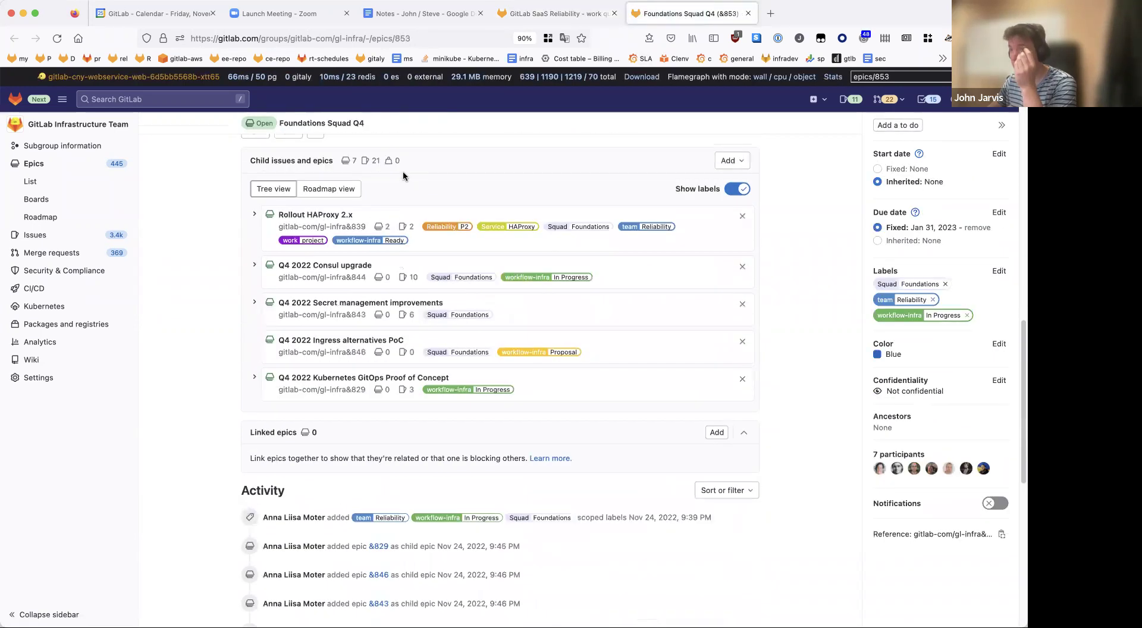
# Step: Go back through the work queue epic to the meeting notes document
pyautogui.click(555, 14)
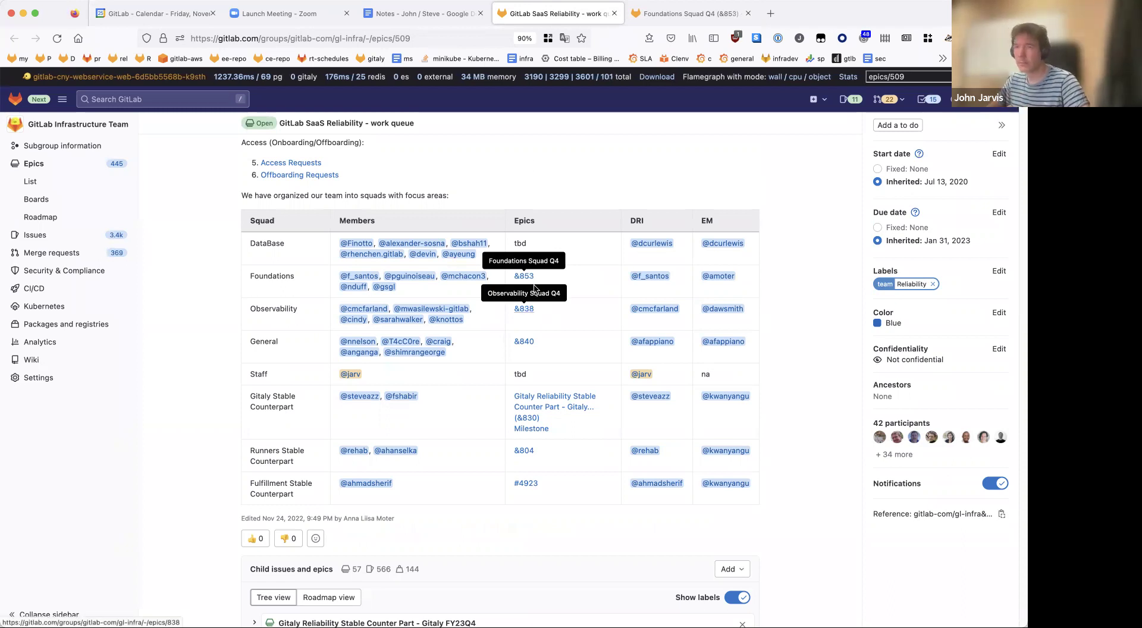
pyautogui.click(417, 13)
pyautogui.scroll(-10, 521, 476)
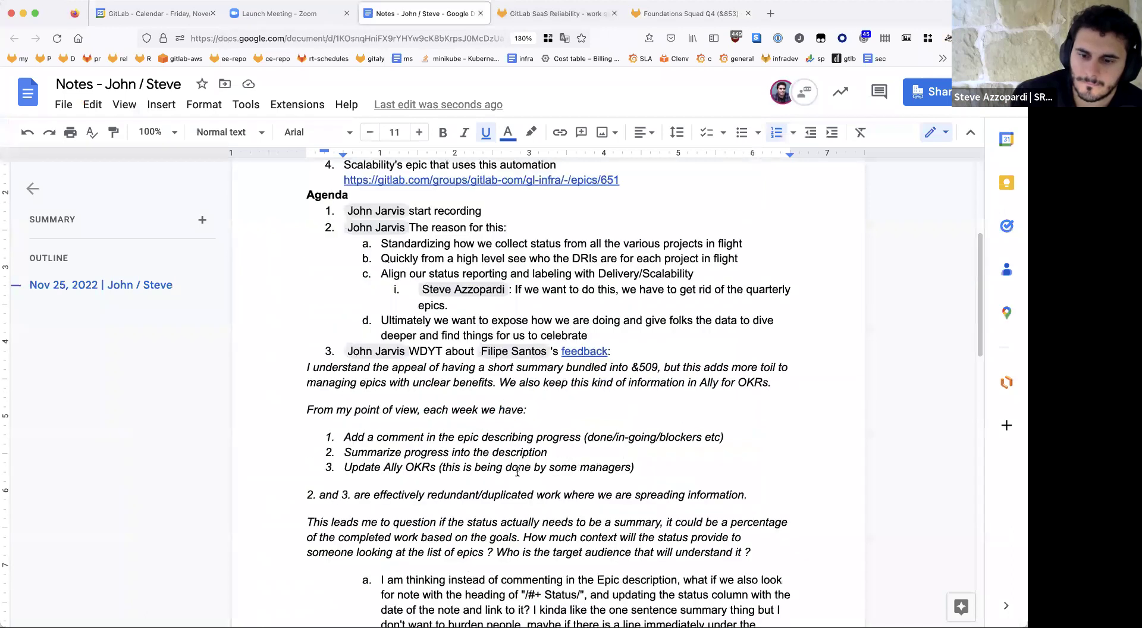
# Step: Add 'Reach out to squad leads' as an indented sub-step under the quarterly-epics proposal
pyautogui.hotkey('ctrl', 'shift', 'Tab')
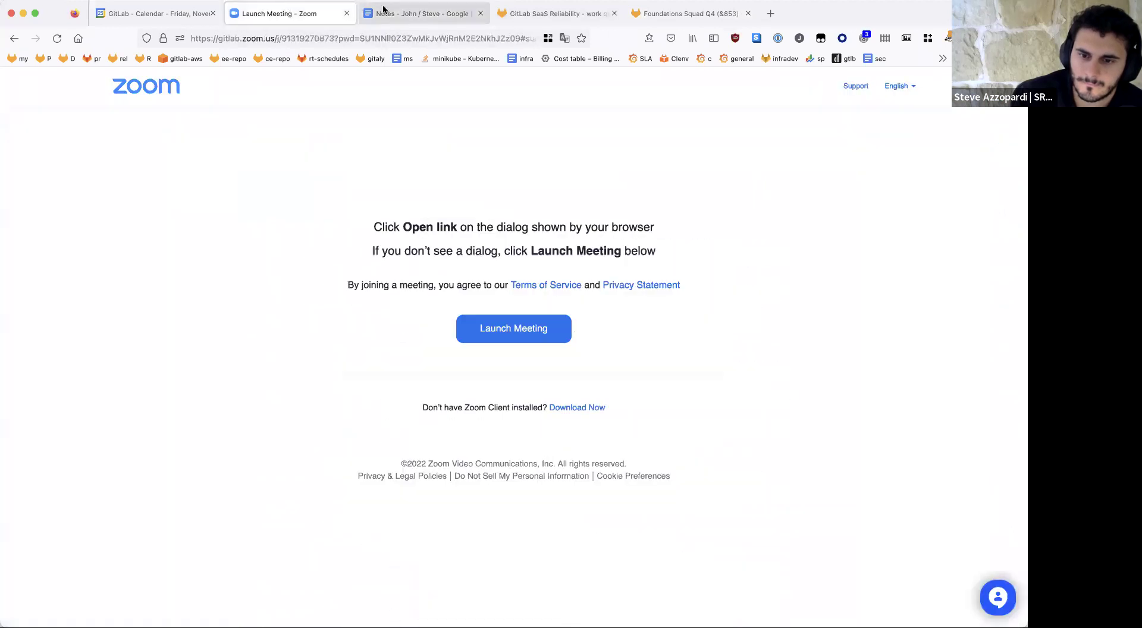
pyautogui.click(416, 13)
pyautogui.scroll(-5, 605, 395)
pyautogui.click(605, 395)
pyautogui.press('Return')
pyautogui.press('Tab')
pyautogui.write('Reach ou')
pyautogui.write('t to squad ')
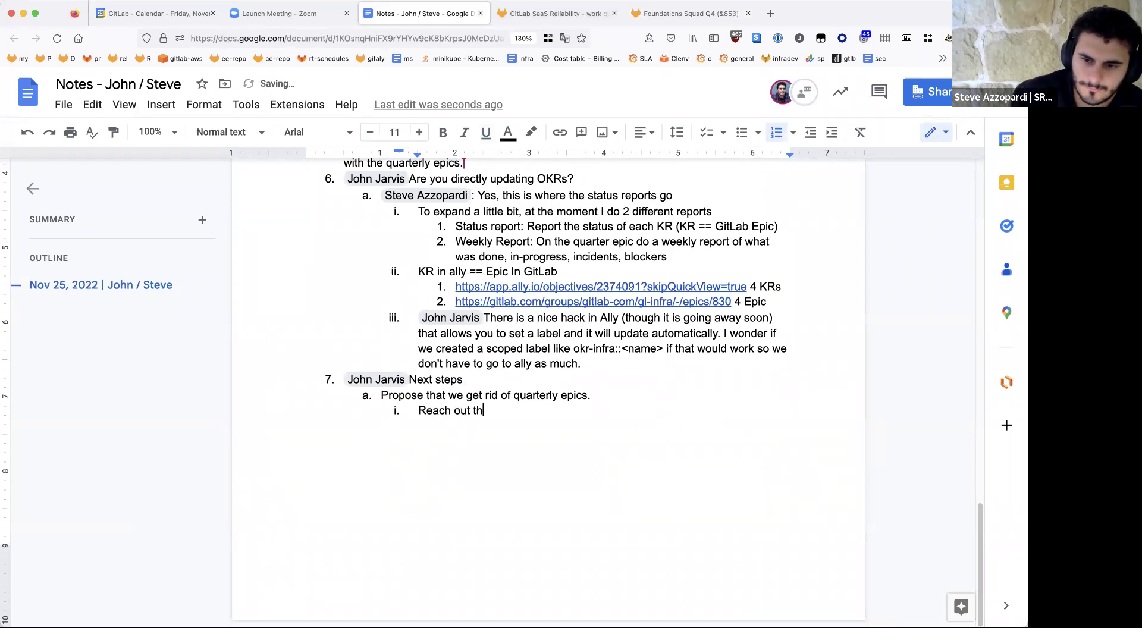
pyautogui.write('leads')
# Step: Add 'Re-parent the child epics' and 'Add the squad label to orphaned issues', then outdent the empty item
pyautogui.press('Return')
pyautogui.write('Re-parent ')
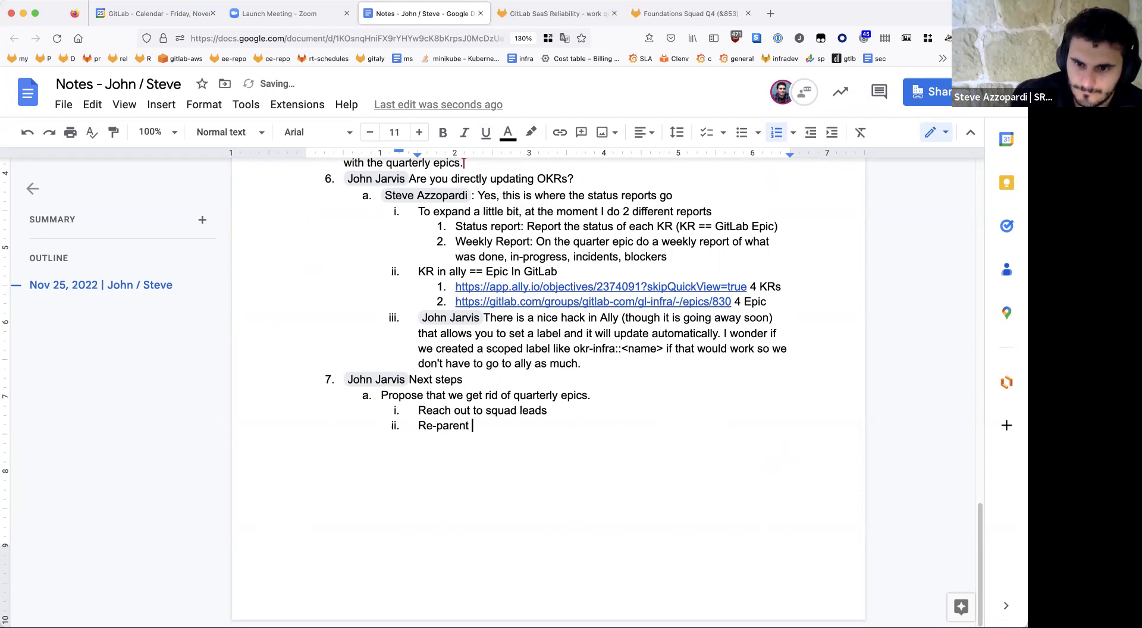
pyautogui.write('the child epics')
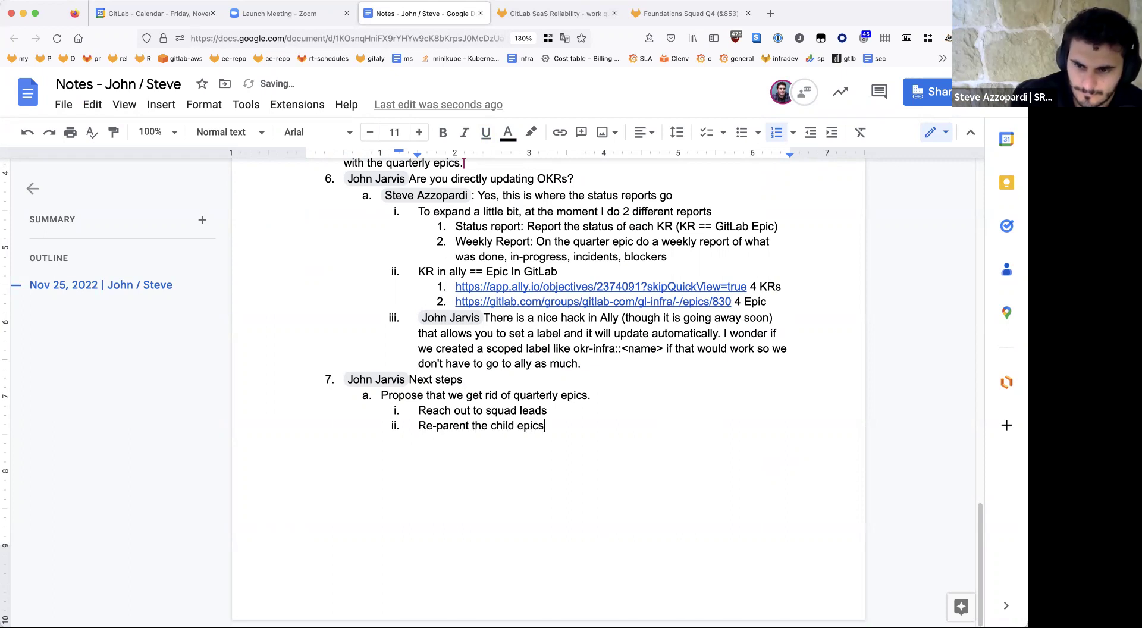
pyautogui.press('Return')
pyautogui.write('Label')
pyautogui.press('BackSpace')
pyautogui.press('BackSpace')
pyautogui.press('BackSpace')
pyautogui.press('BackSpace')
pyautogui.press('BackSpace')
pyautogui.write('Add the squad lab')
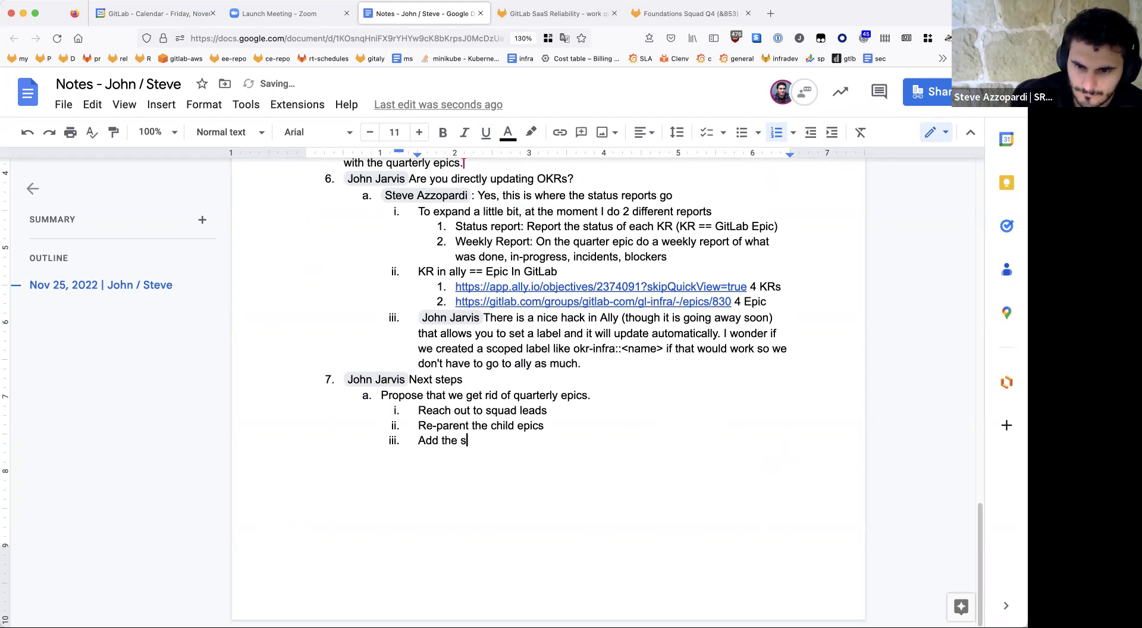
pyautogui.write('el to')
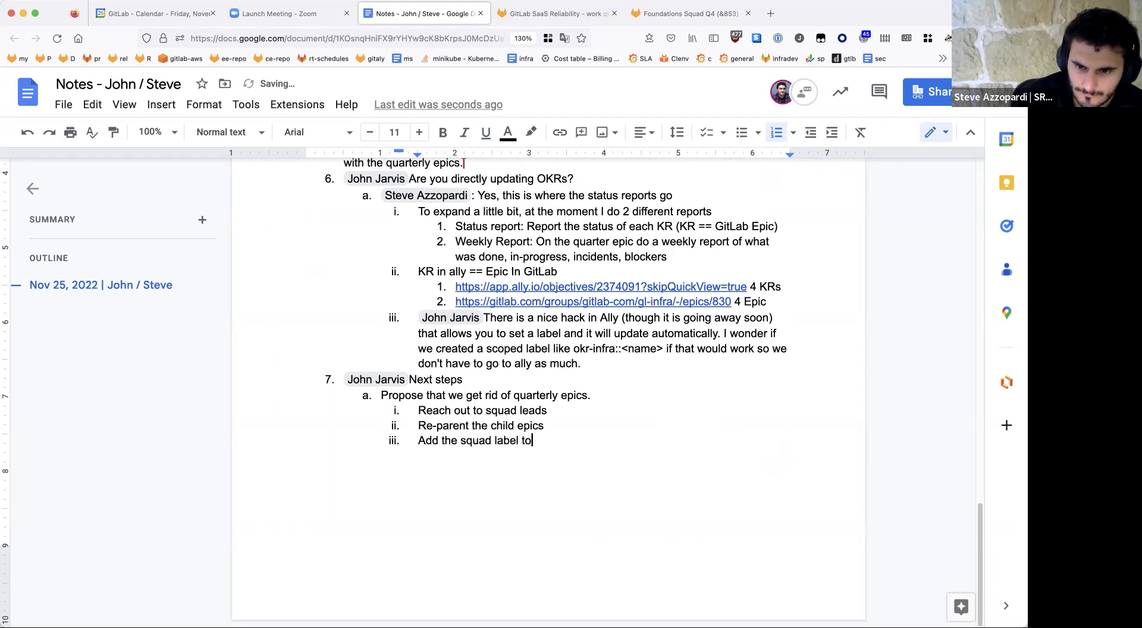
pyautogui.write(' orphaned issues')
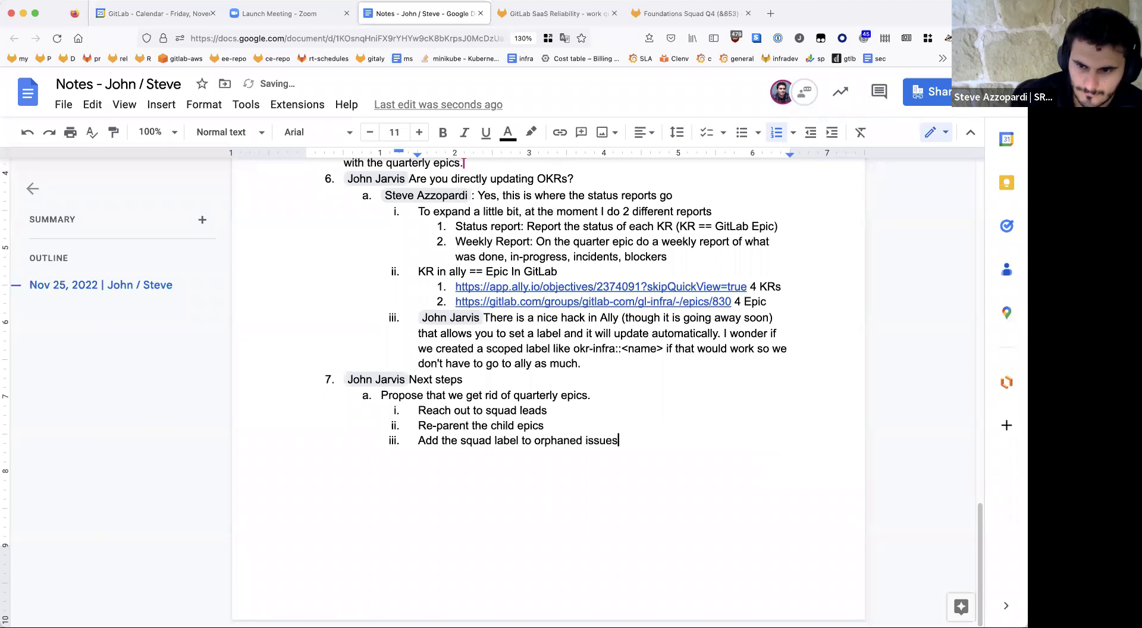
pyautogui.press('Return')
pyautogui.hotkey('shift', 'Tab')
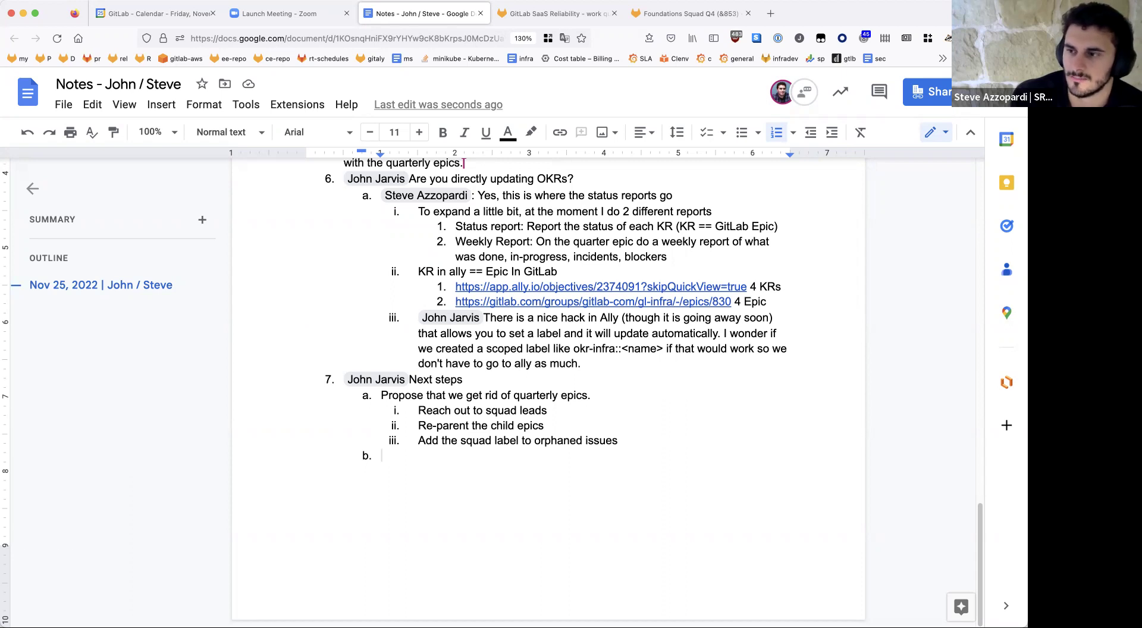
# Step: Under the orphaned-issues step, add a colleague-tagged note 'we will eventually track project vs other work'
pyautogui.click(619, 440)
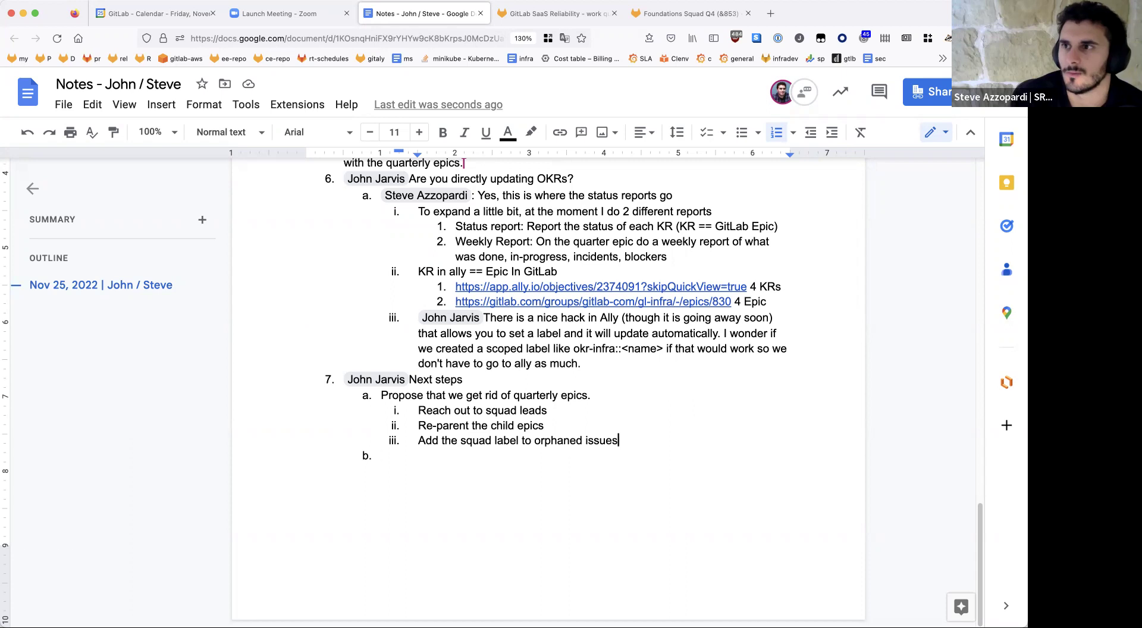
pyautogui.press('Return')
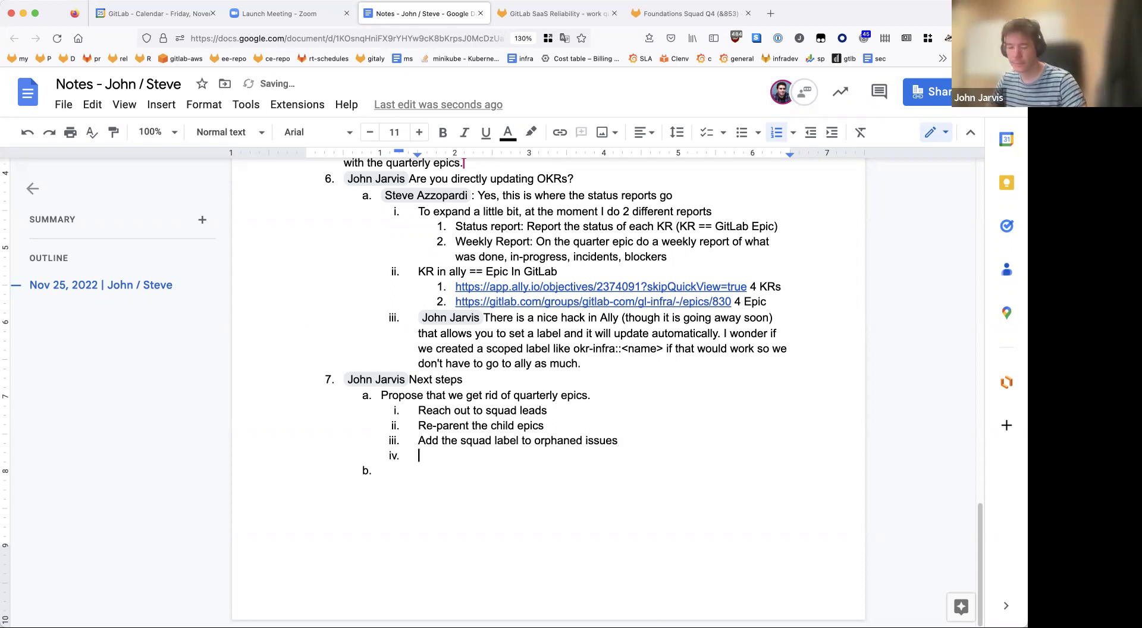
pyautogui.press('Tab')
pyautogui.write('@ste')
pyautogui.press('Down')
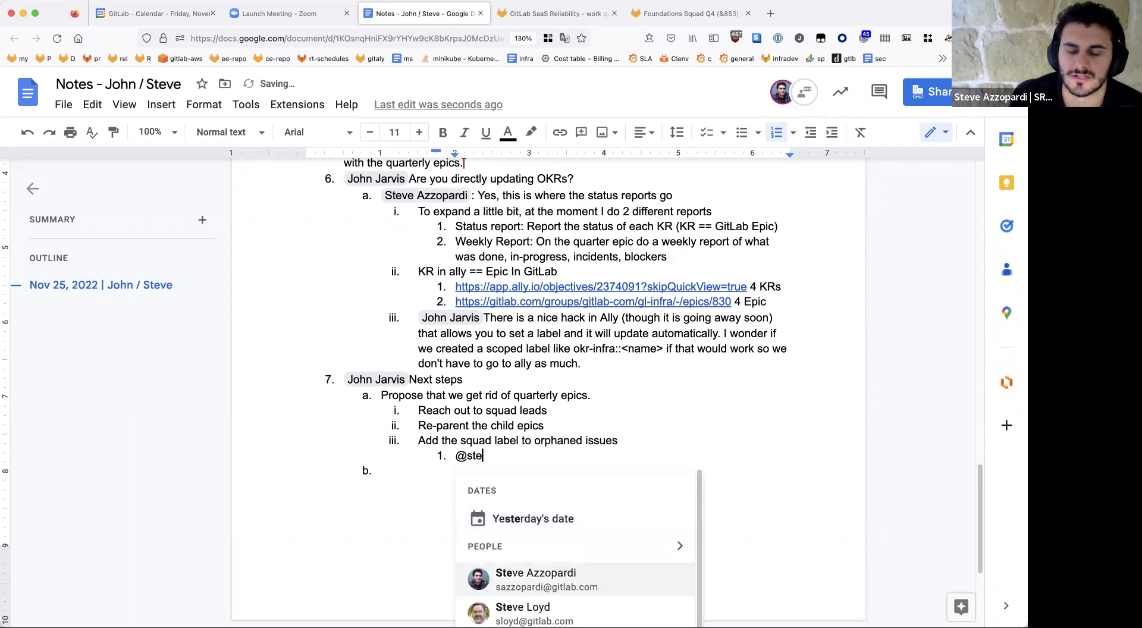
pyautogui.press('Return')
pyautogui.write('this')
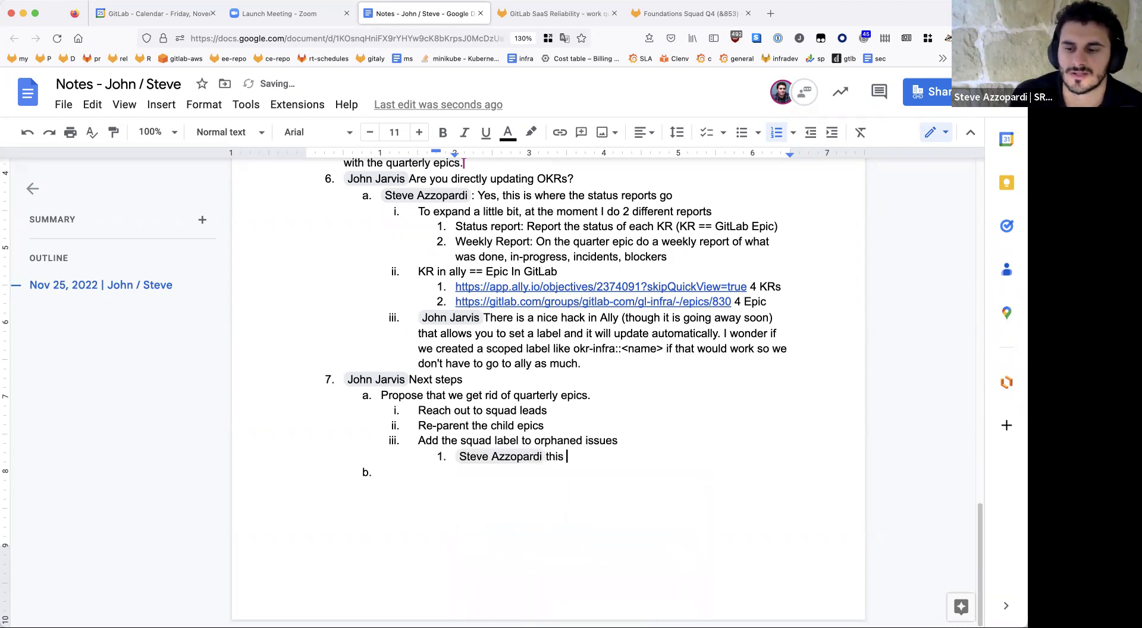
pyautogui.press('BackSpace')
pyautogui.press('BackSpace')
pyautogui.press('BackSpace')
pyautogui.press('BackSpace')
pyautogui.press('BackSpace')
pyautogui.write('we ')
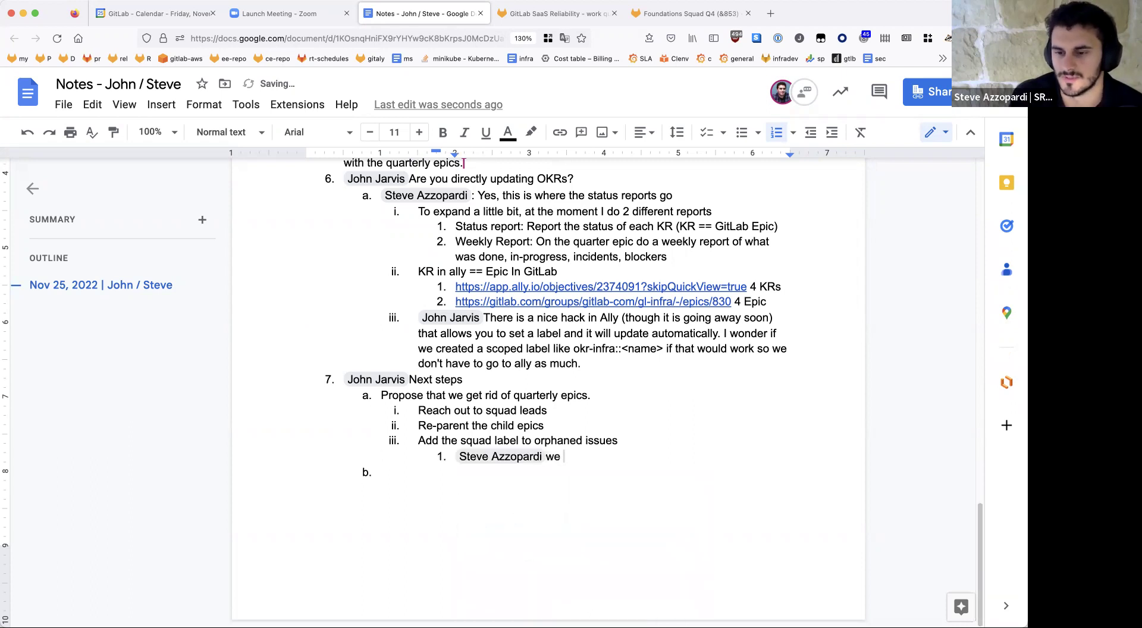
pyautogui.write('will eventu')
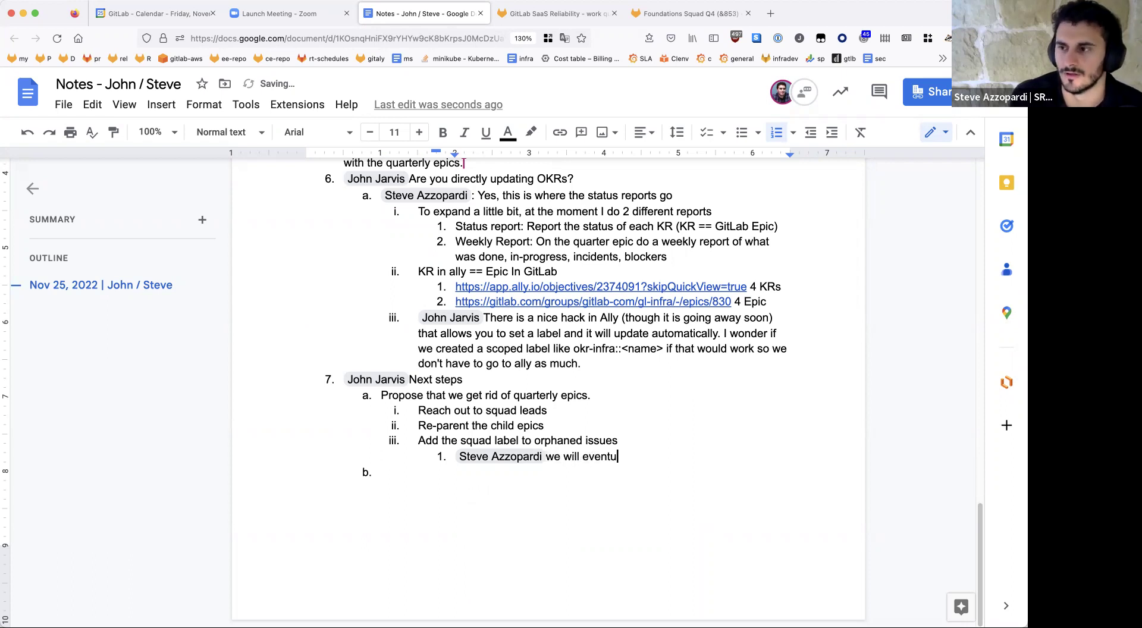
pyautogui.write('ally track project')
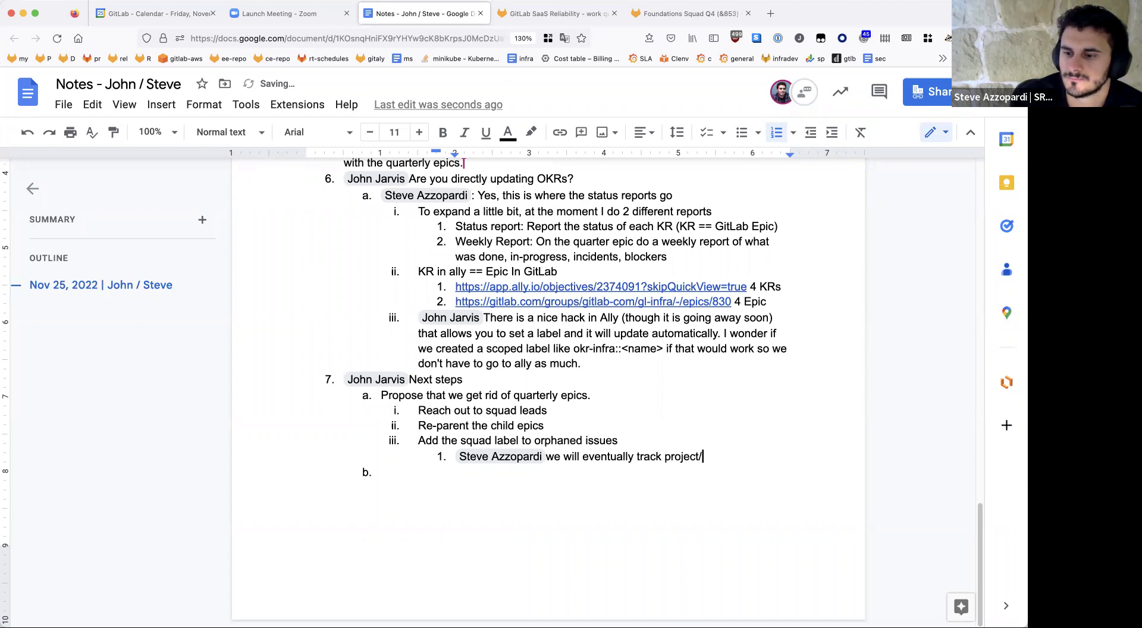
pyautogui.write(' vs other work')
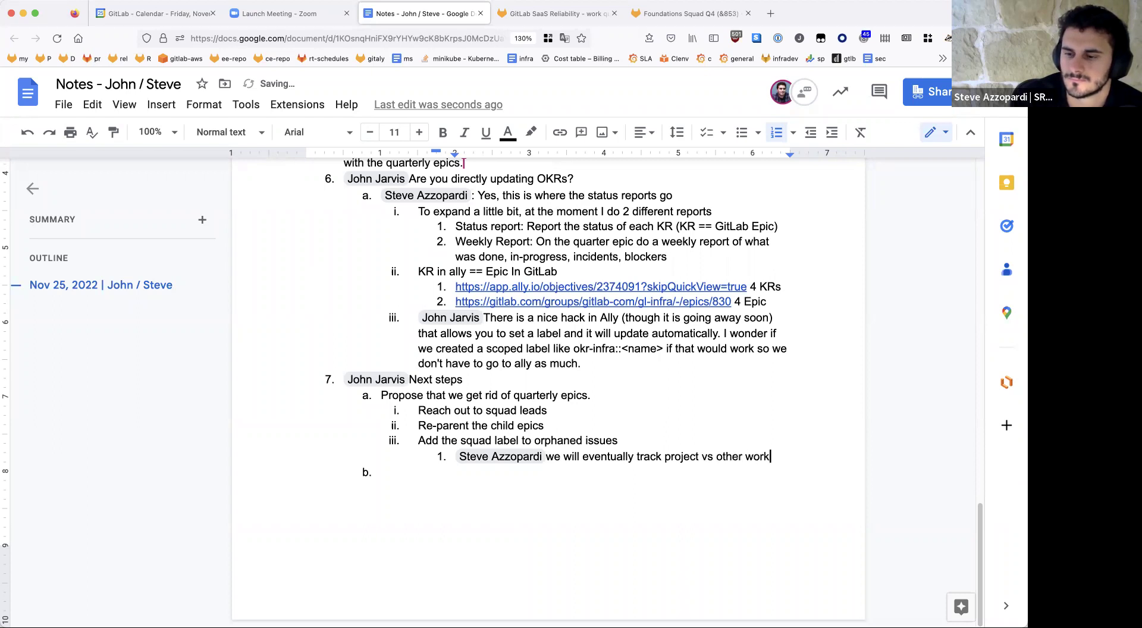
pyautogui.press('Return')
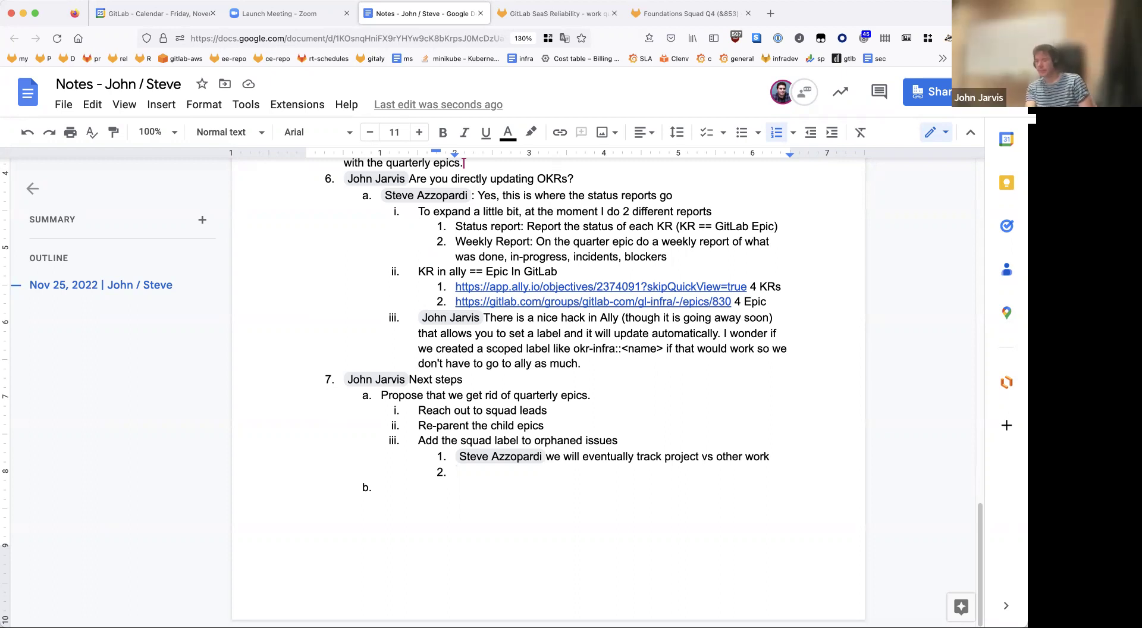
# Step: Add a colleague-tagged sub-item 'maybe we should reevaluate if we need the work:: labels?' with an empty item below
pyautogui.write('@jj')
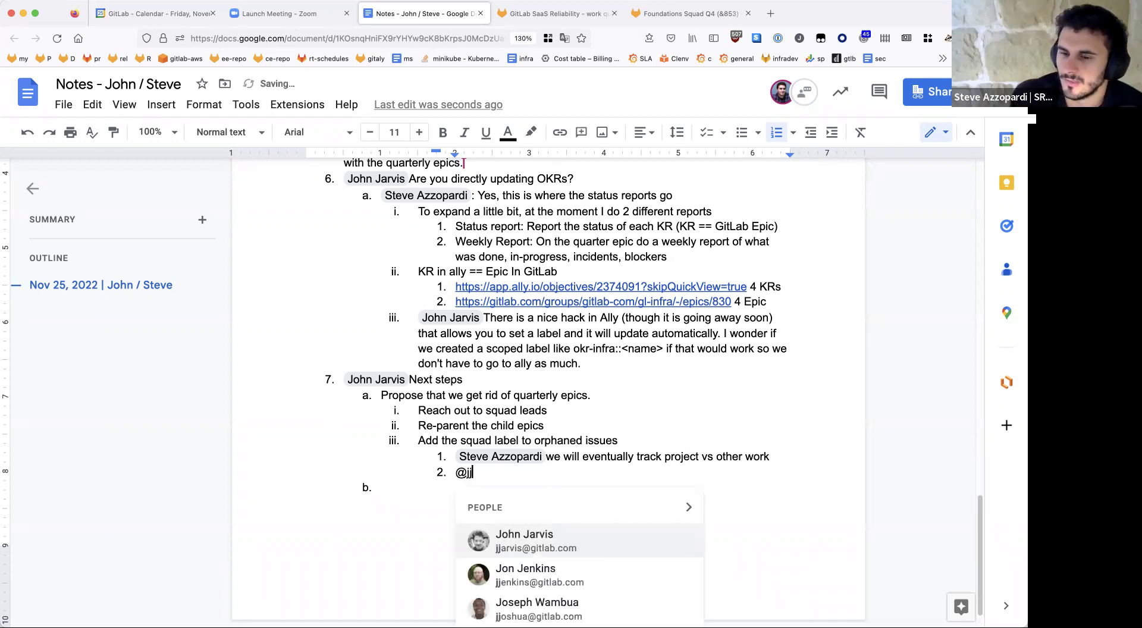
pyautogui.press('Return')
pyautogui.write('maybe we')
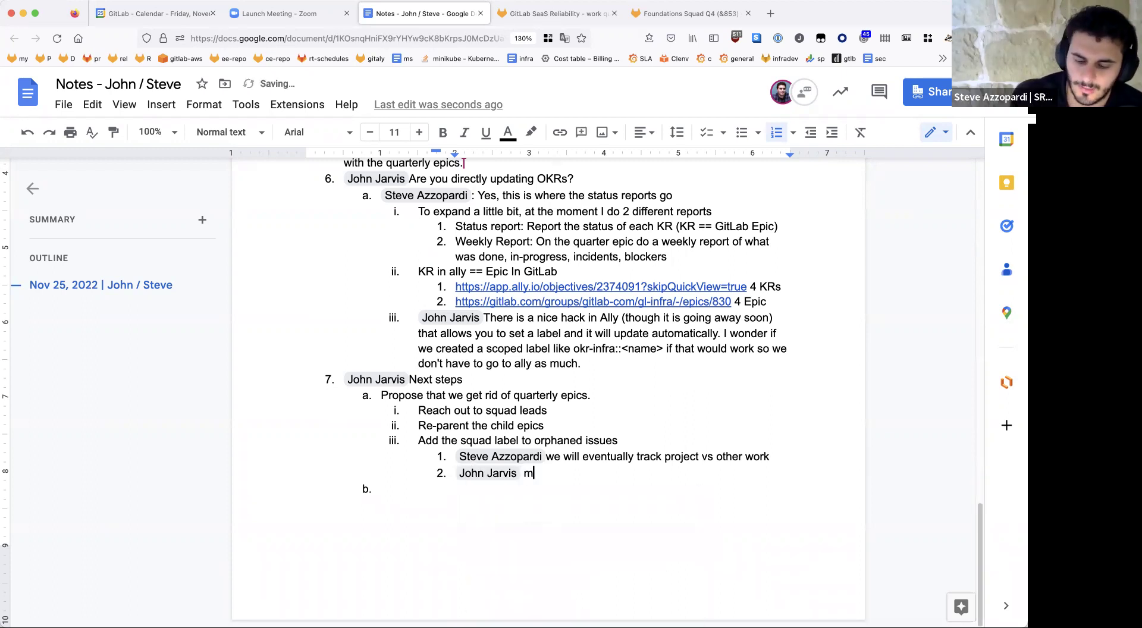
pyautogui.press('BackSpace')
pyautogui.press('BackSpace')
pyautogui.press('BackSpace')
pyautogui.press('BackSpace')
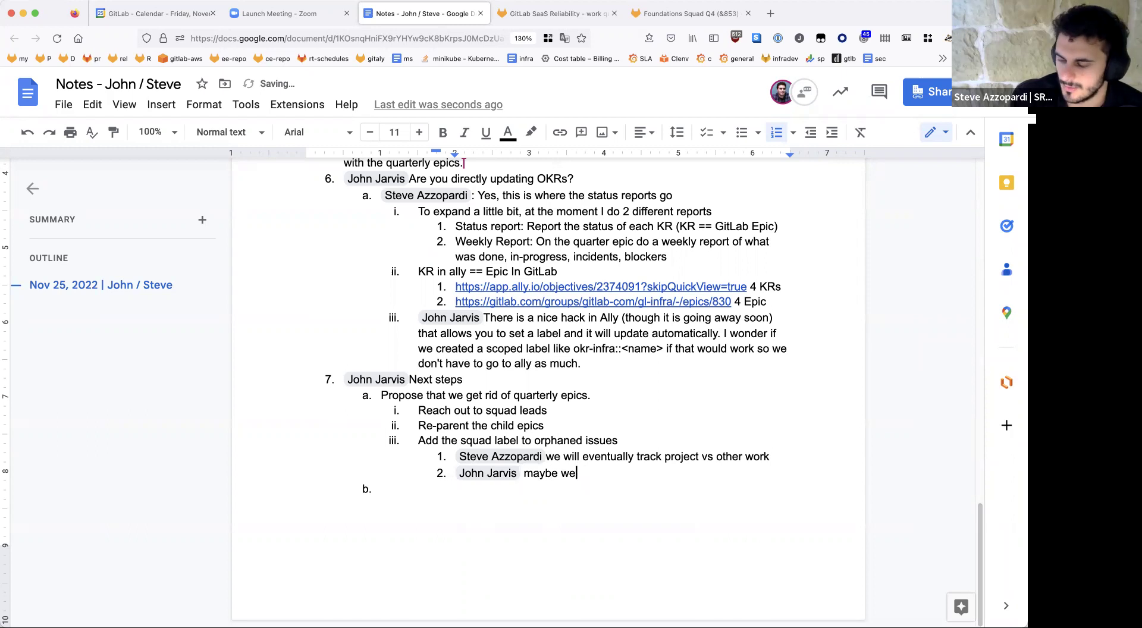
pyautogui.write('we')
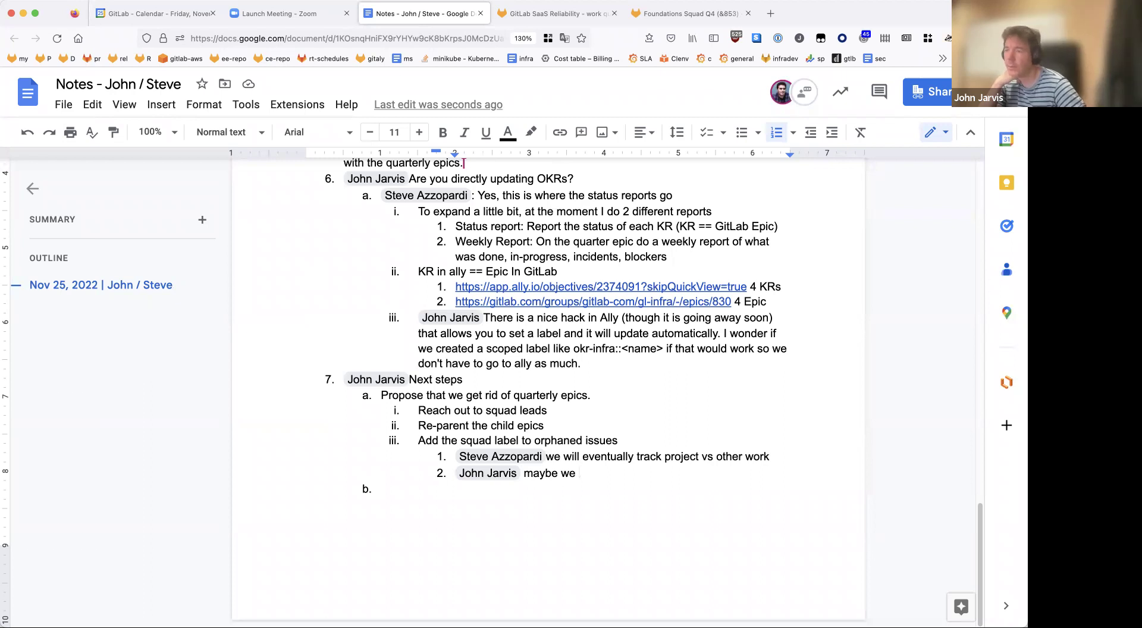
pyautogui.write('sho')
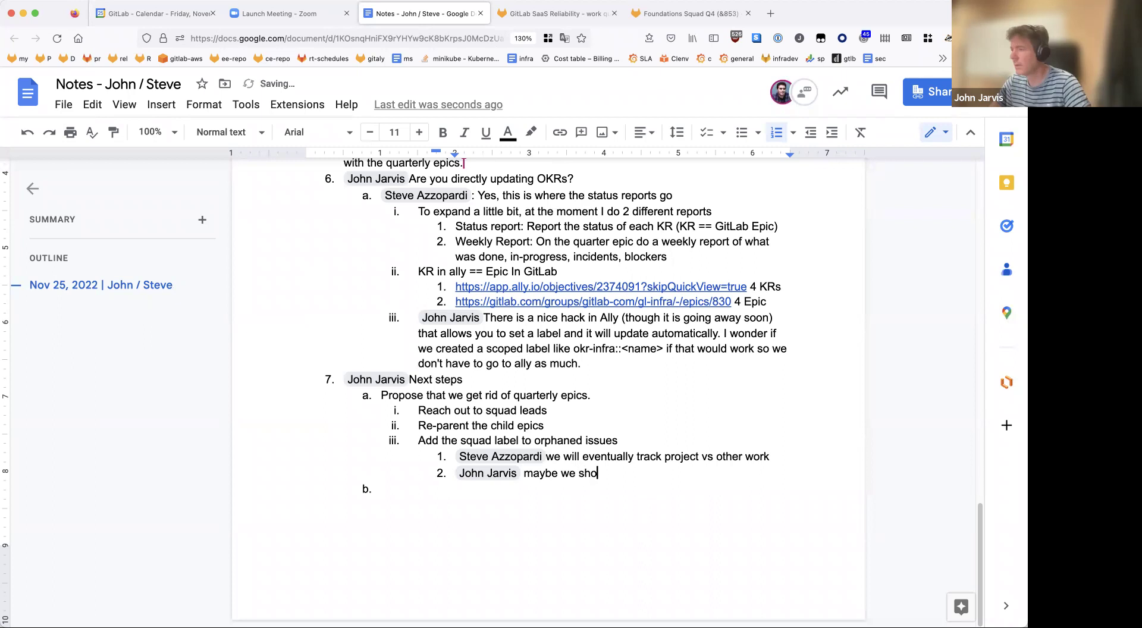
pyautogui.write('uld reevaluat')
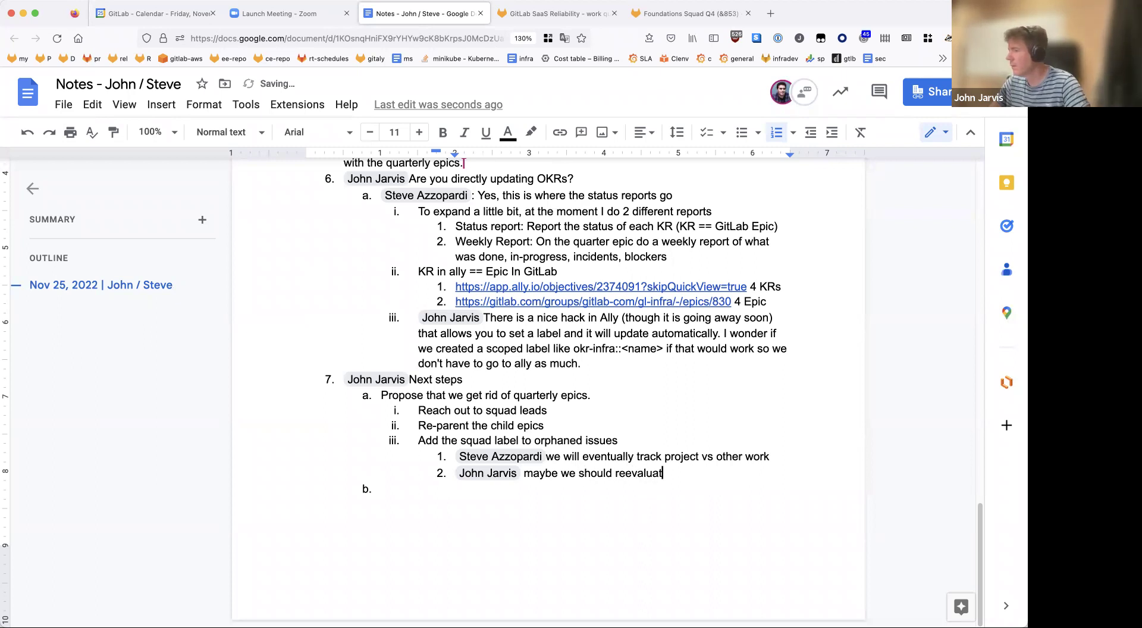
pyautogui.write('e if we need the w')
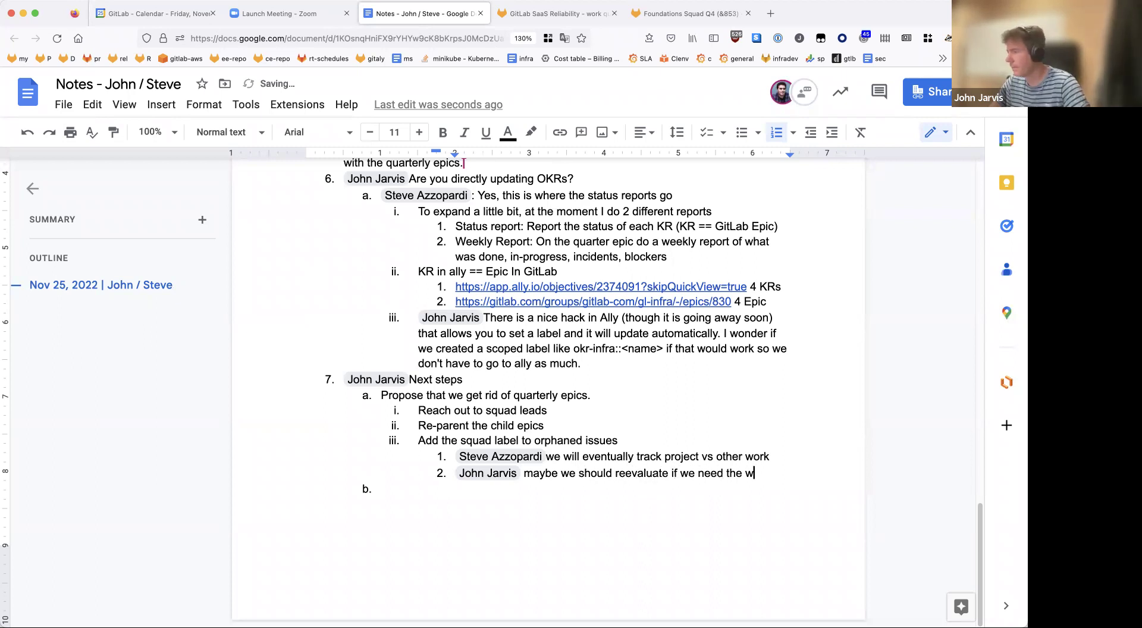
pyautogui.write('ork:: labels?')
pyautogui.press('Return')
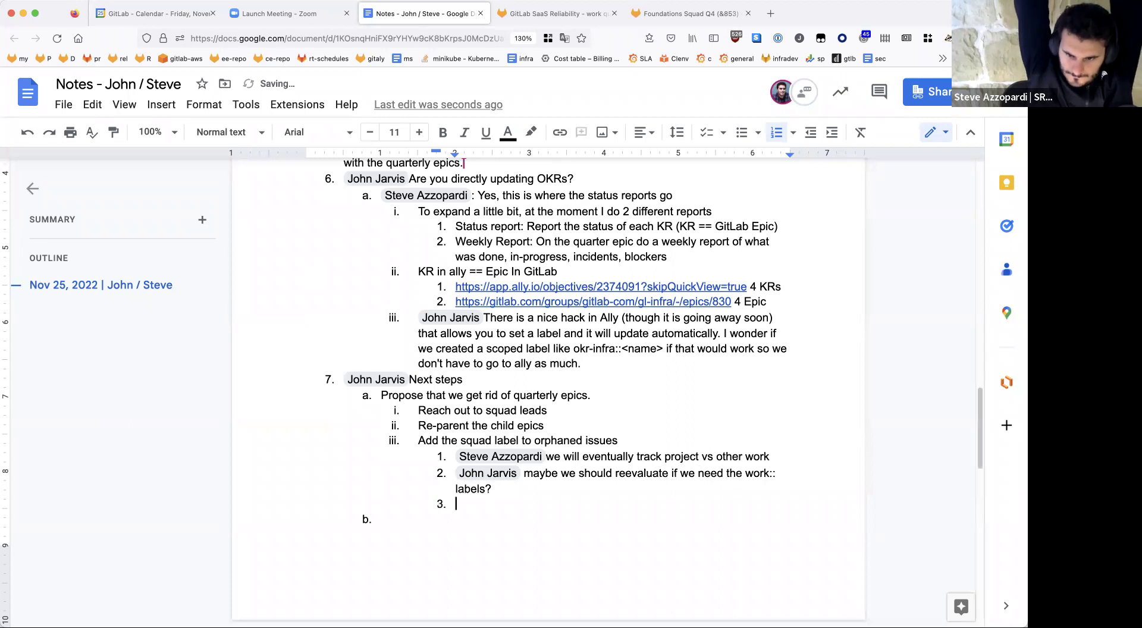
pyautogui.click(492, 489)
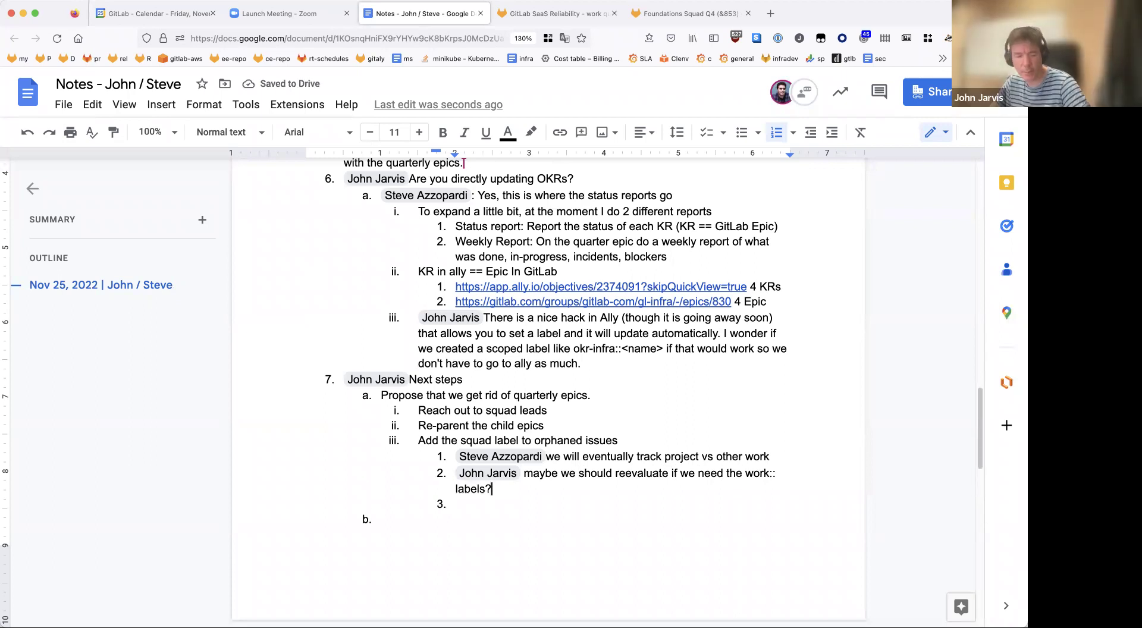
pyautogui.click(456, 504)
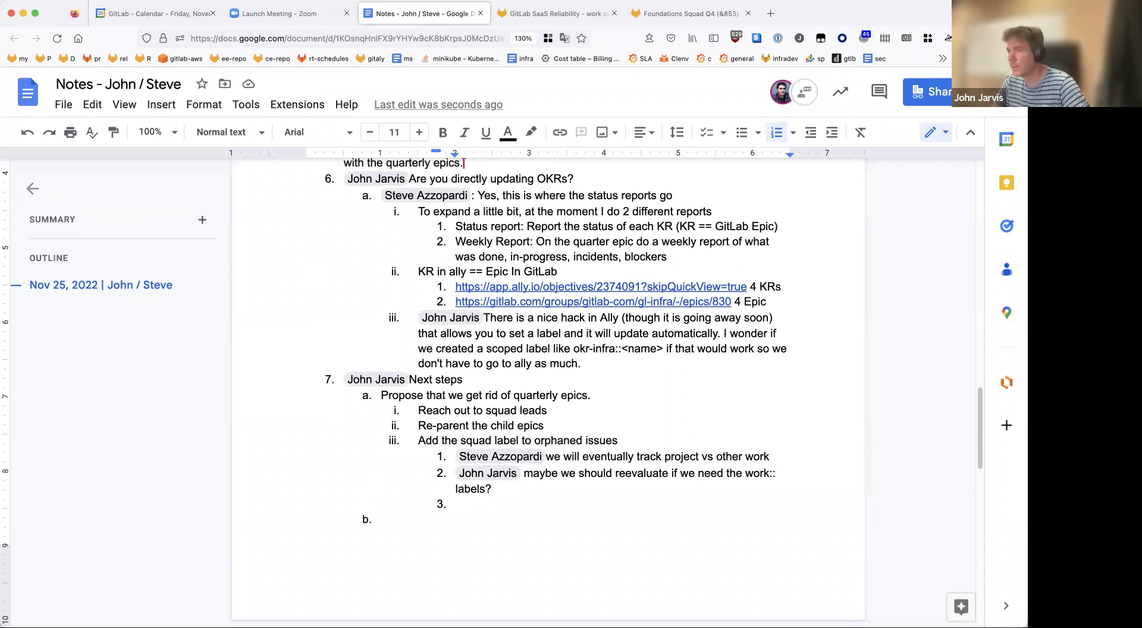
# Step: Tag an owner on 'Reach out to squad leads' and append 'can be done by the DRIs' to the re-parent step
pyautogui.click(565, 416)
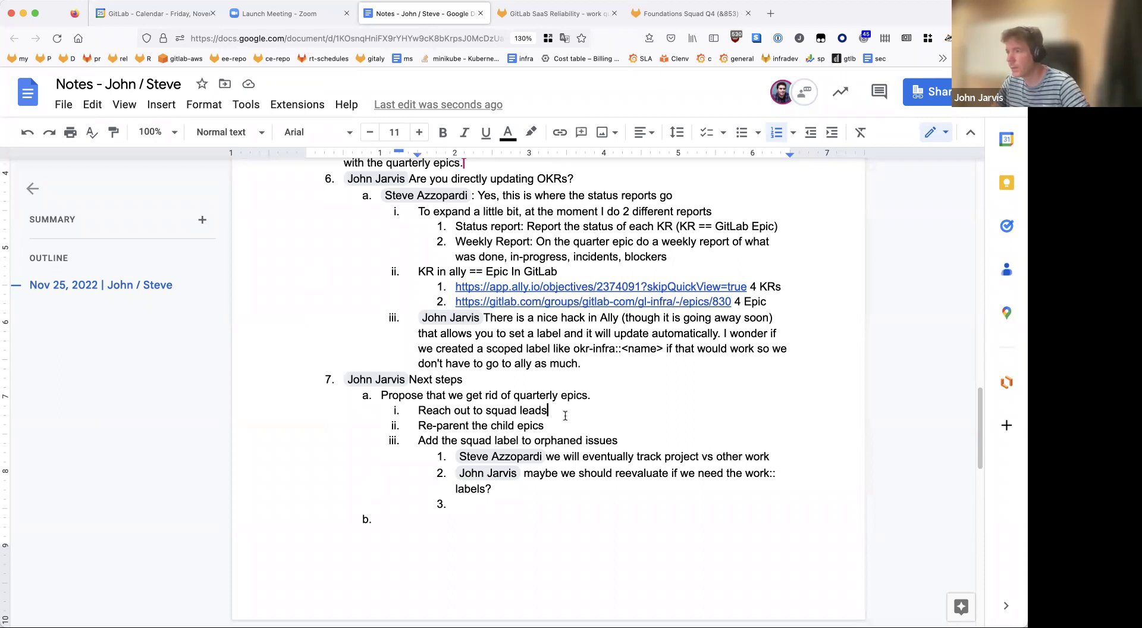
pyautogui.write('@')
pyautogui.press('Return')
pyautogui.click(418, 427)
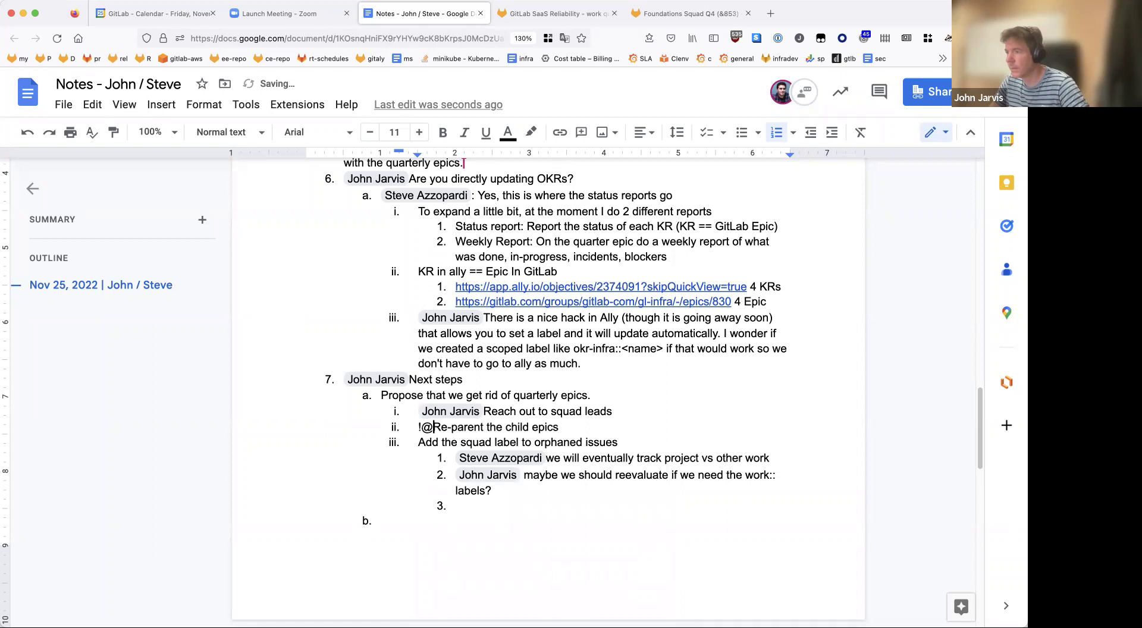
pyautogui.press('Return')
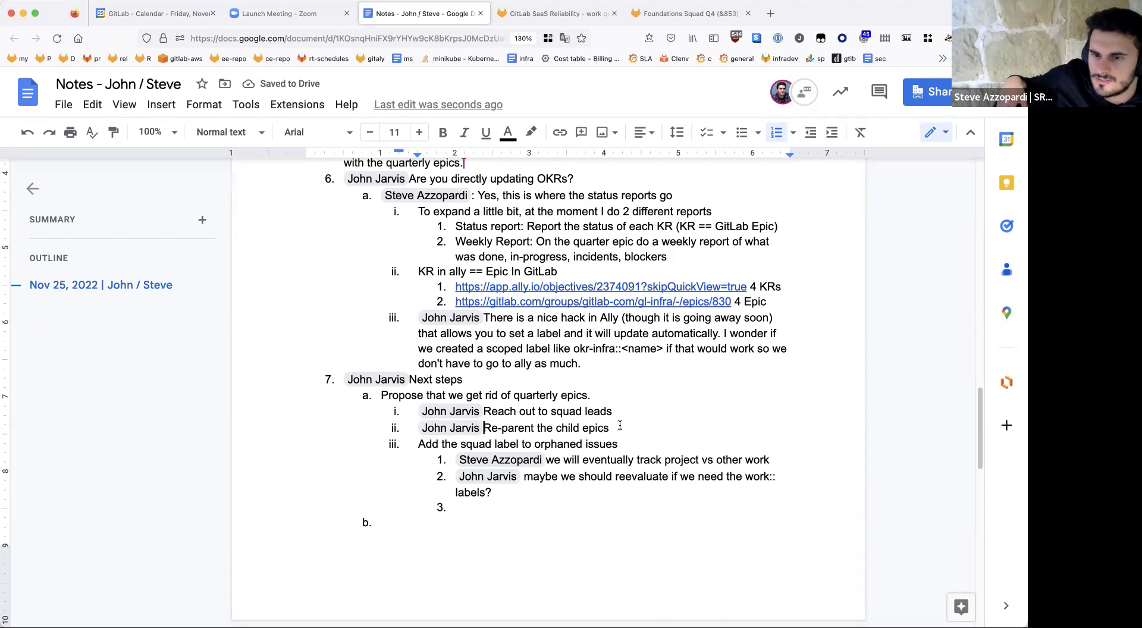
pyautogui.press('BackSpace')
pyautogui.click(552, 428)
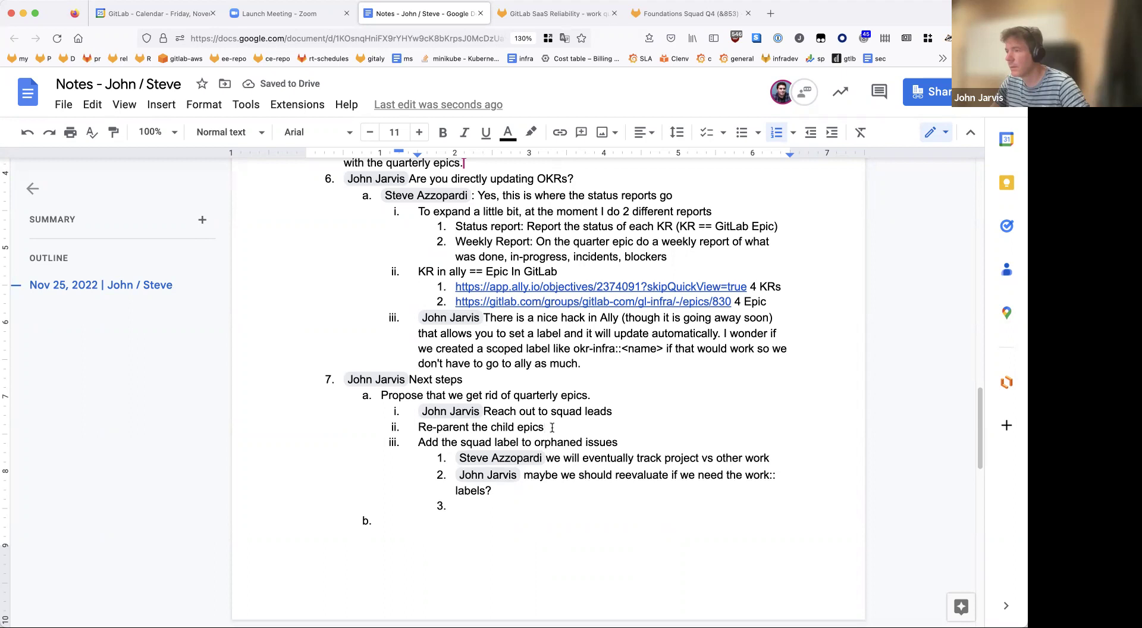
pyautogui.write('can be done by the DRIs')
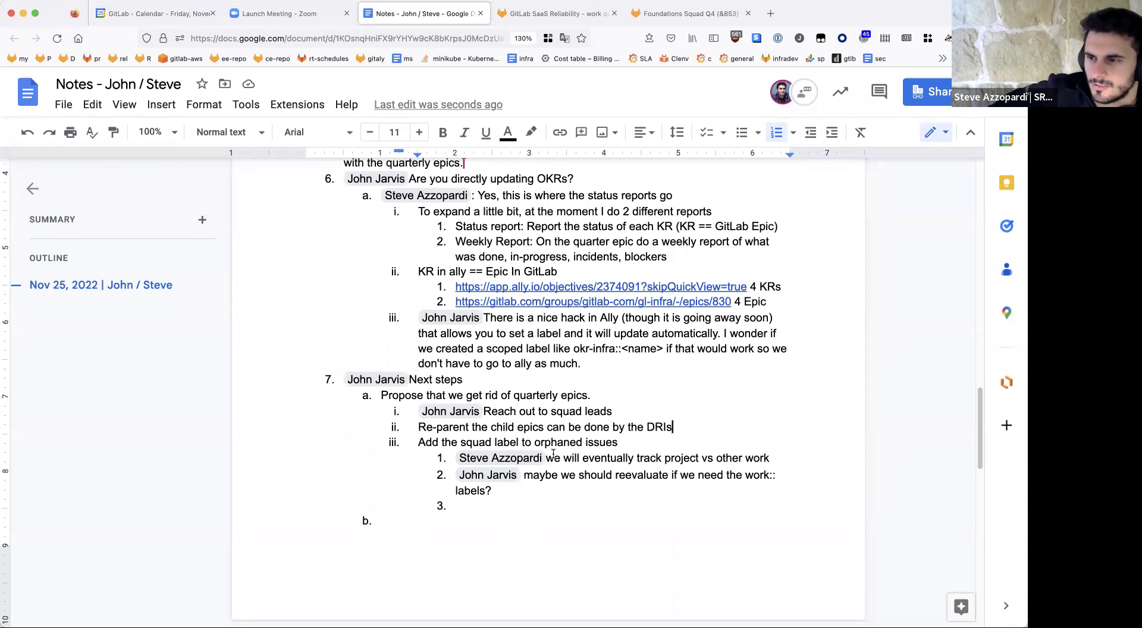
# Step: Add an owner-tagged step 'Handbook update for the process change'
pyautogui.press('Return')
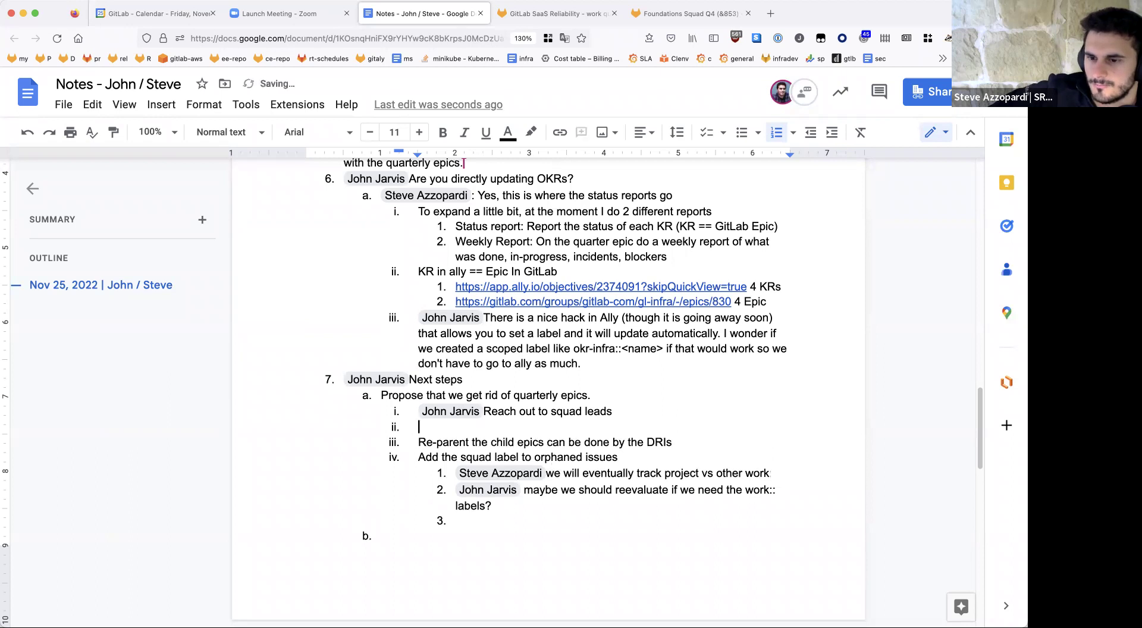
pyautogui.write('@')
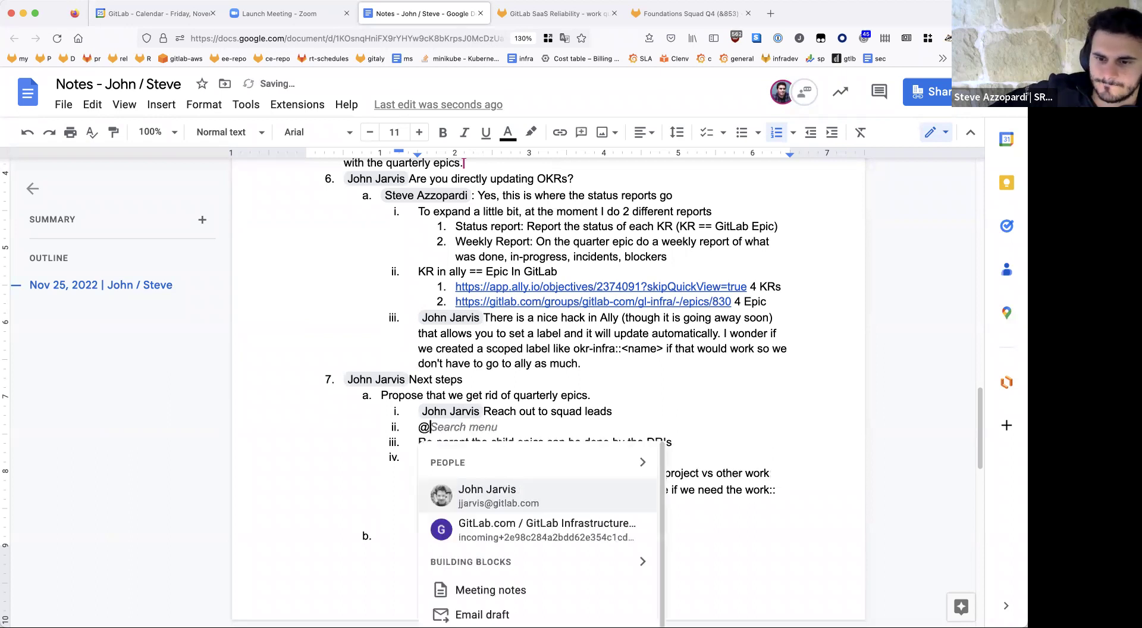
pyautogui.click(583, 509)
pyautogui.write('Handboo')
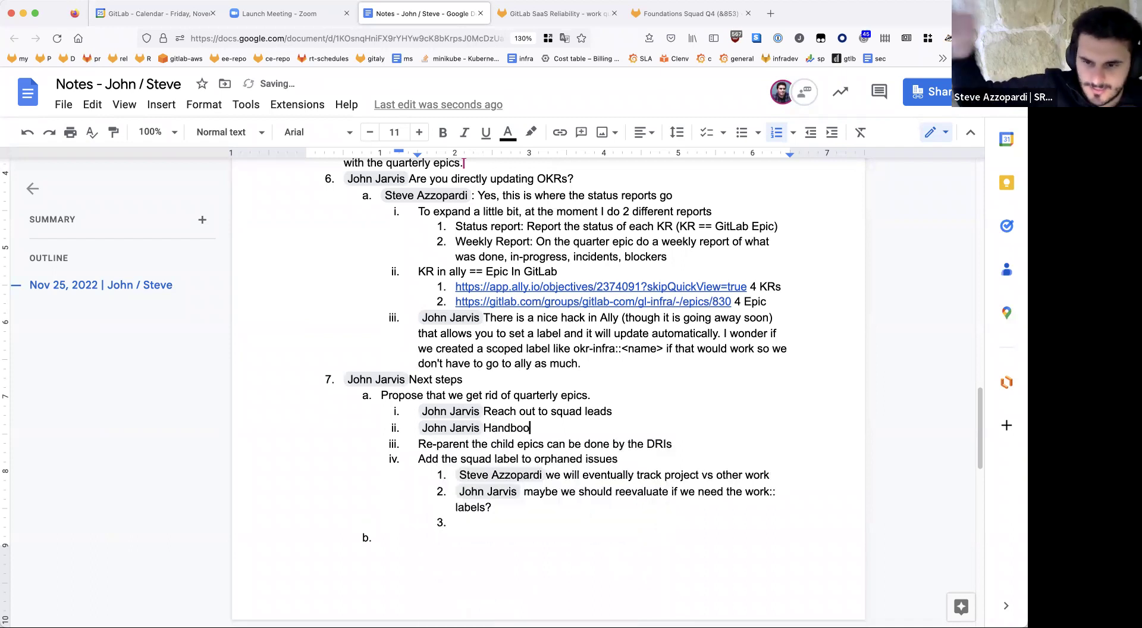
pyautogui.write('k update for how this')
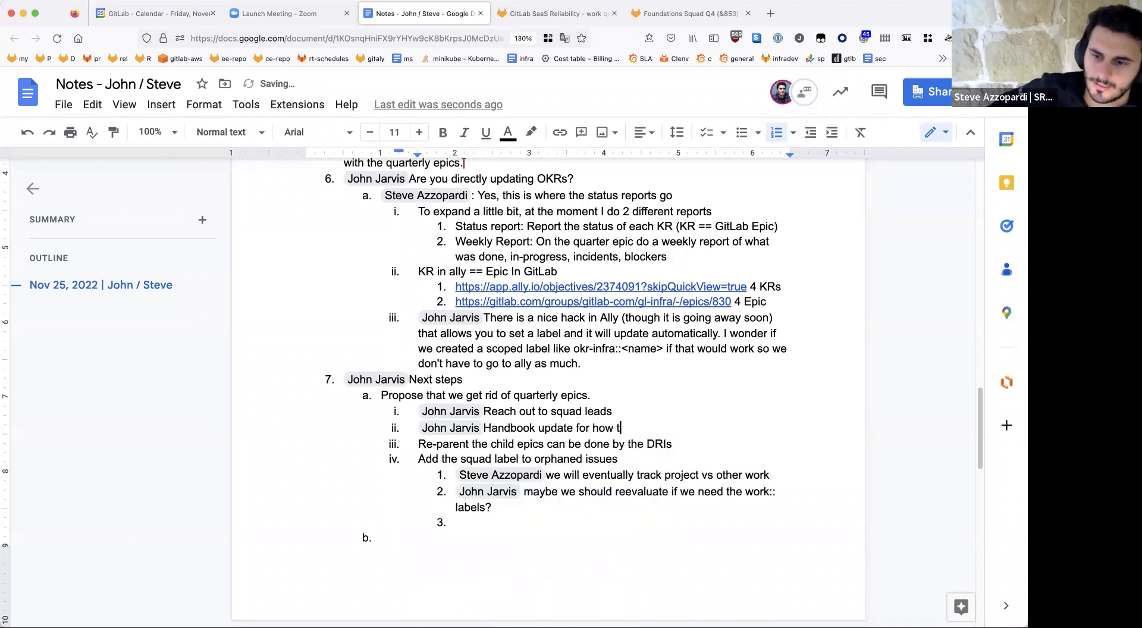
pyautogui.press('BackSpace')
pyautogui.press('BackSpace')
pyautogui.press('BackSpace')
pyautogui.press('BackSpace')
pyautogui.press('BackSpace')
pyautogui.press('BackSpace')
pyautogui.press('BackSpace')
pyautogui.press('BackSpace')
pyautogui.press('BackSpace')
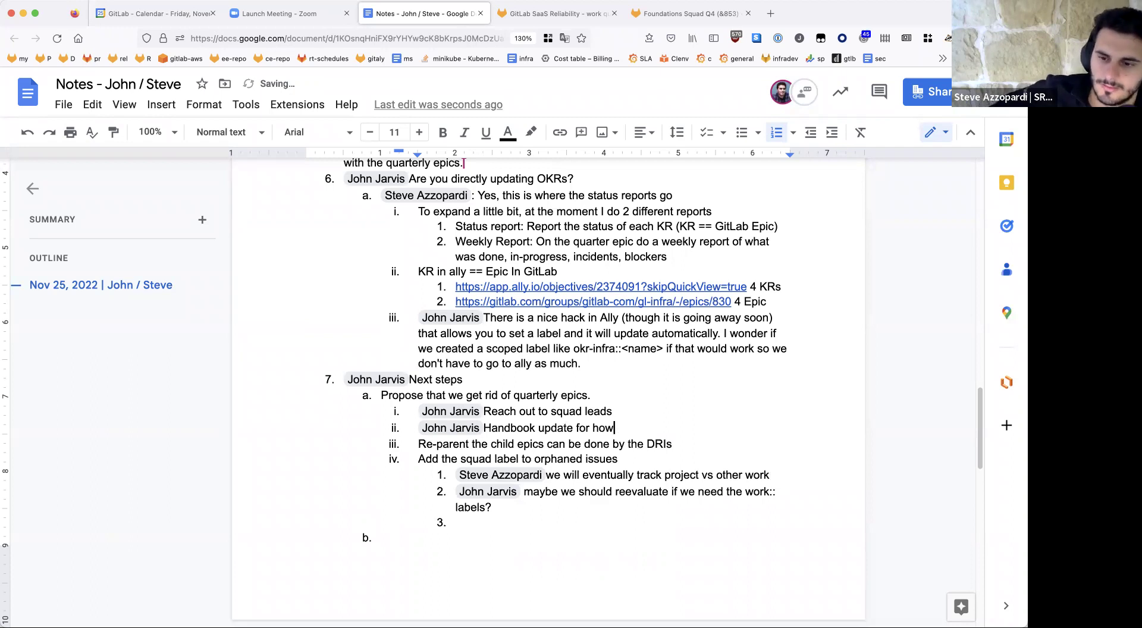
pyautogui.write('the process change')
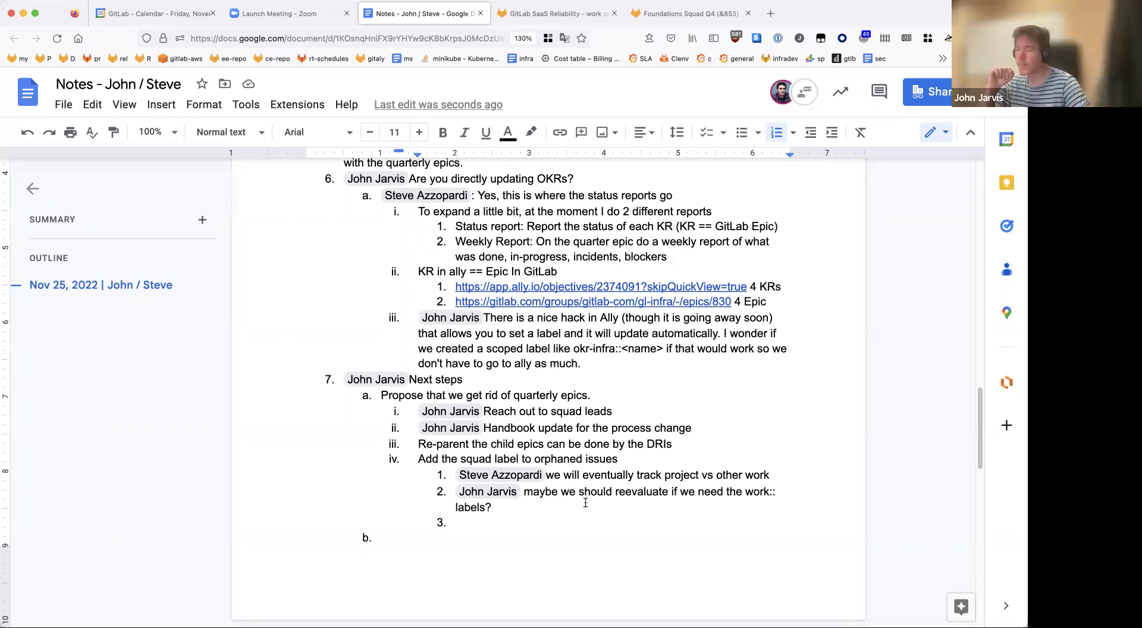
pyautogui.click(576, 531)
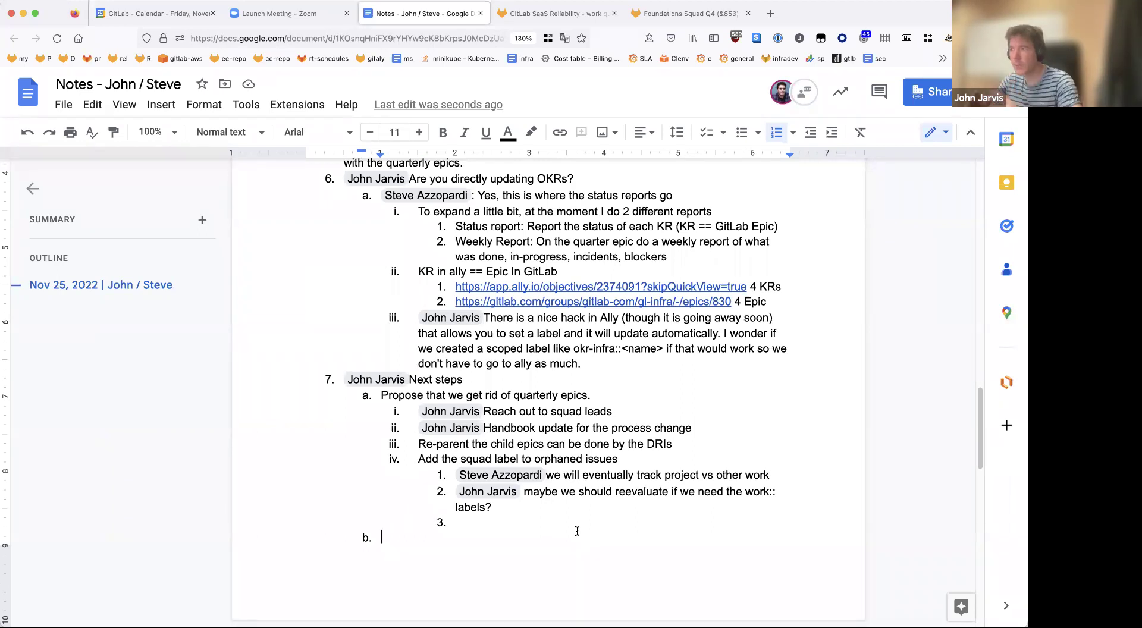
# Step: Add the sub-item 'Create the project epics' under the Handbook update step
pyautogui.click(737, 430)
pyautogui.press('Return')
pyautogui.press('Tab')
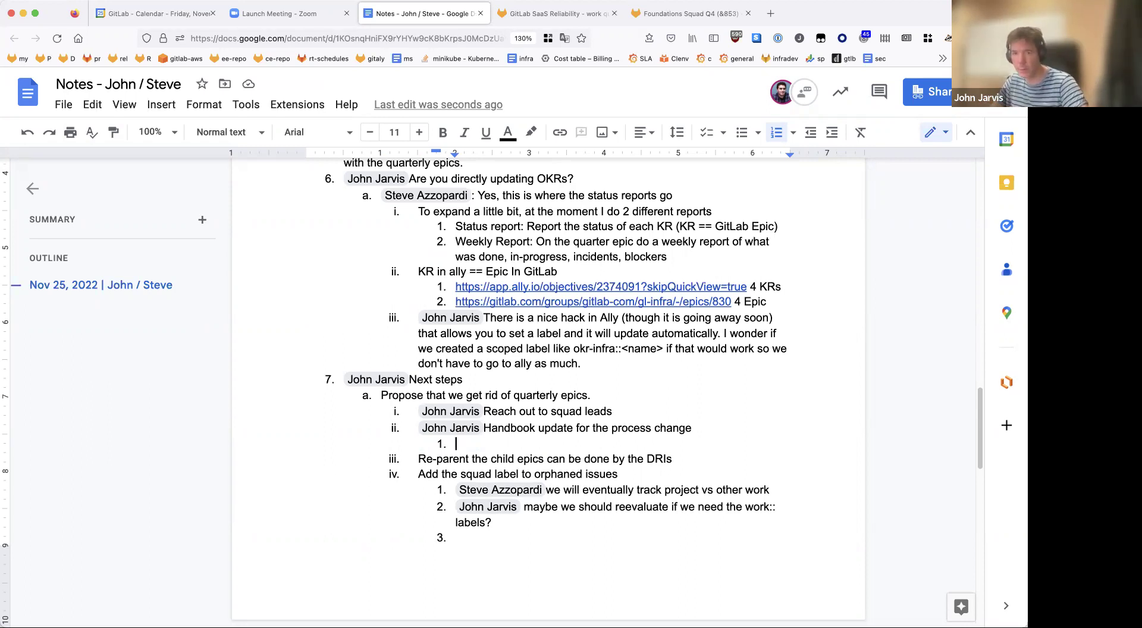
pyautogui.write('Create the project epics')
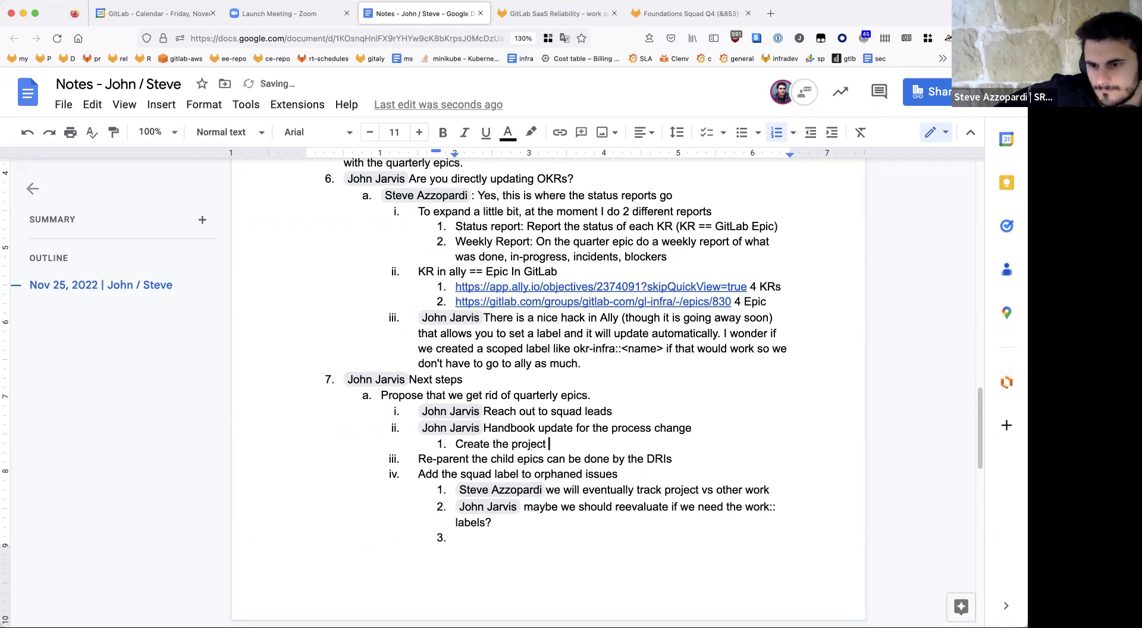
# Step: Add 'Every project epic description should have a Status entry and DRI' and start the next item
pyautogui.press('Return')
pyautogui.write('Every ')
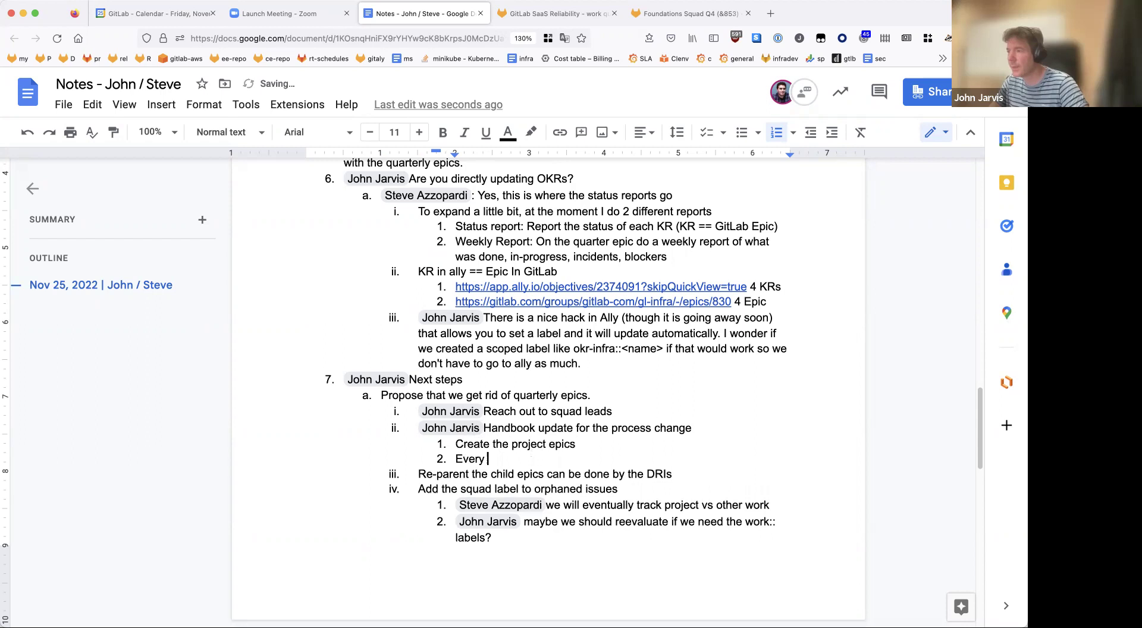
pyautogui.write('epic de')
pyautogui.press('BackSpace')
pyautogui.press('BackSpace')
pyautogui.press('BackSpace')
pyautogui.press('BackSpace')
pyautogui.press('BackSpace')
pyautogui.press('BackSpace')
pyautogui.press('BackSpace')
pyautogui.write('pla')
pyautogui.press('BackSpace')
pyautogui.press('BackSpace')
pyautogui.write('roject epic ')
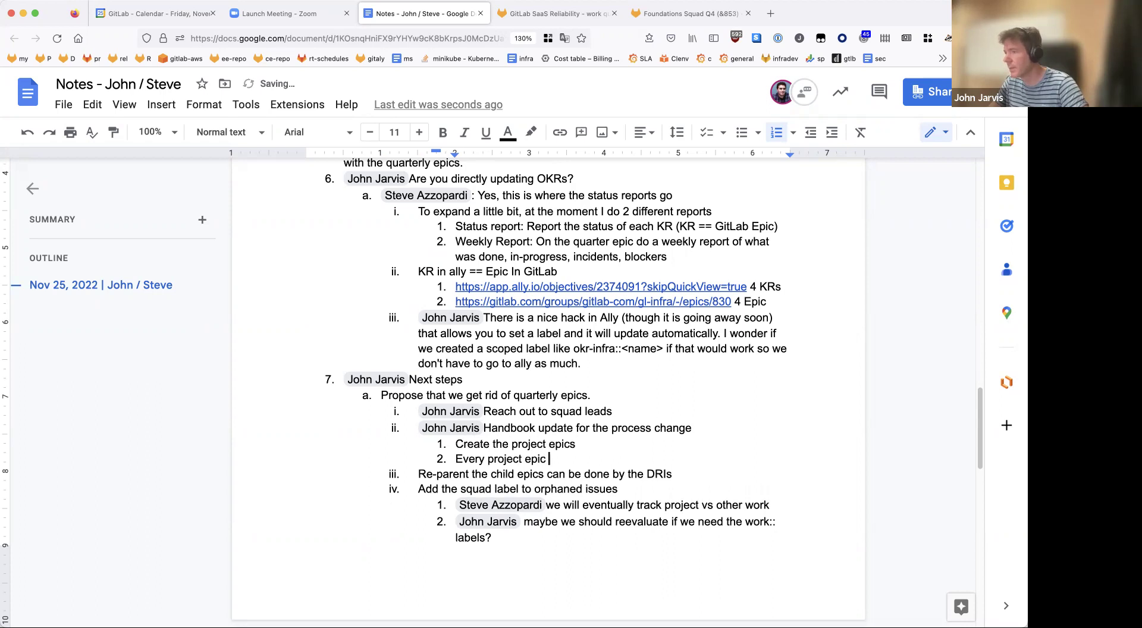
pyautogui.write('description shu')
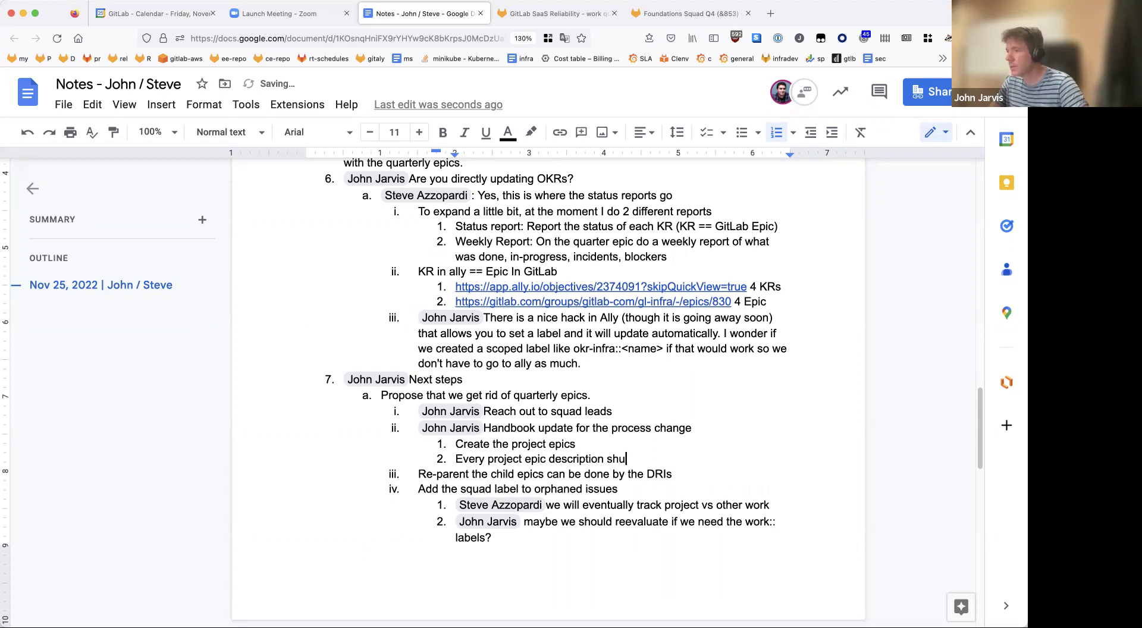
pyautogui.write('ld have a Status entry')
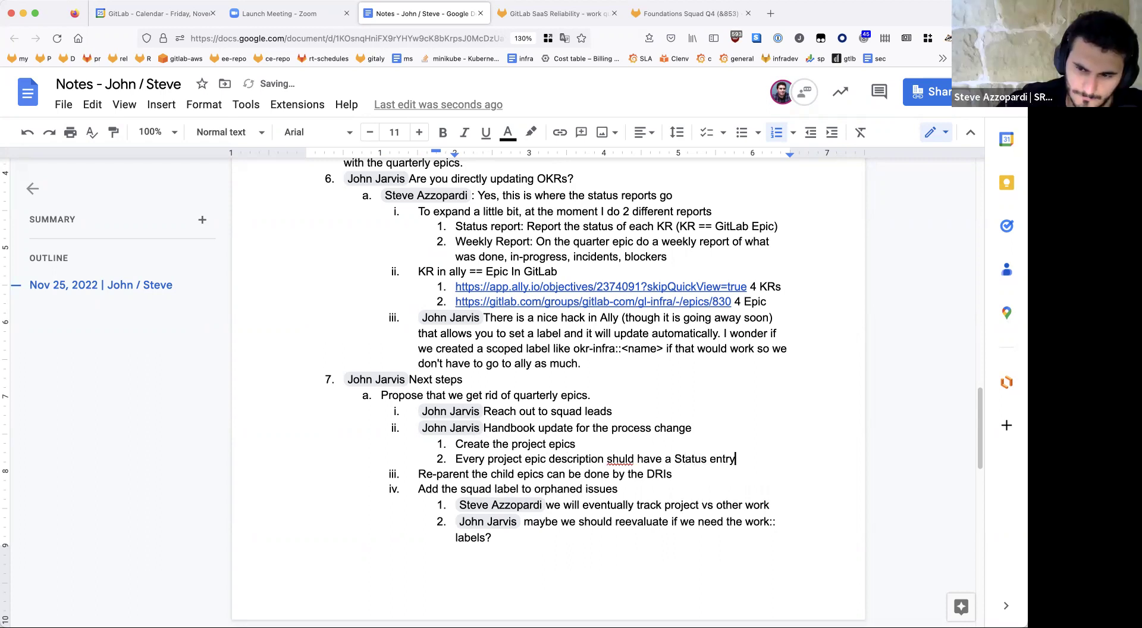
pyautogui.press('Return')
pyautogui.press('BackSpace')
pyautogui.write('and DRI')
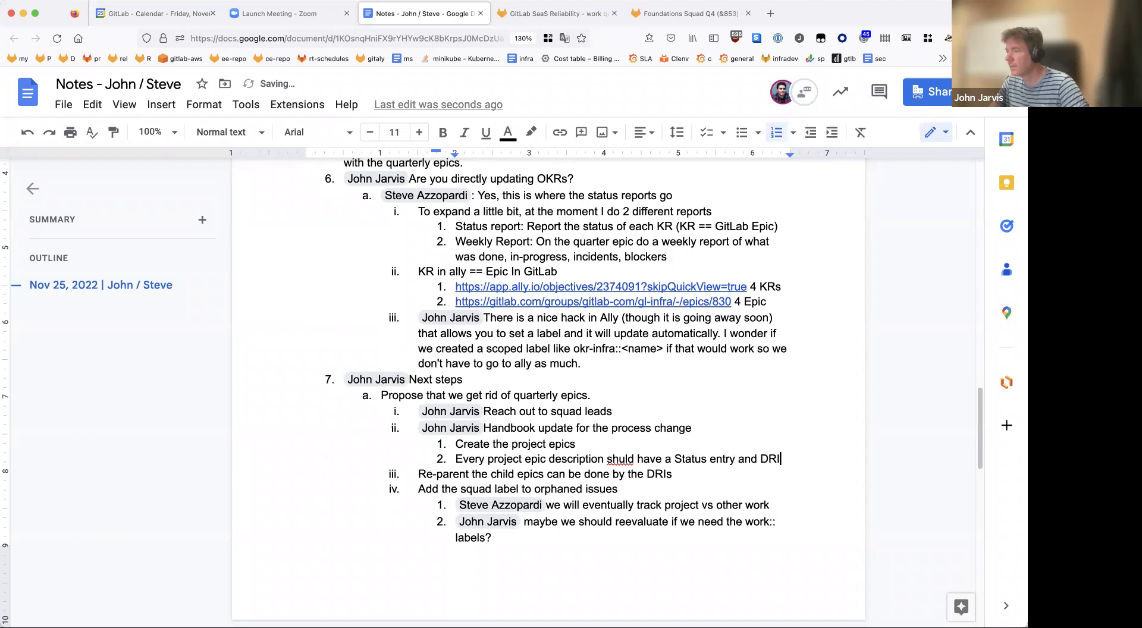
pyautogui.press('Return')
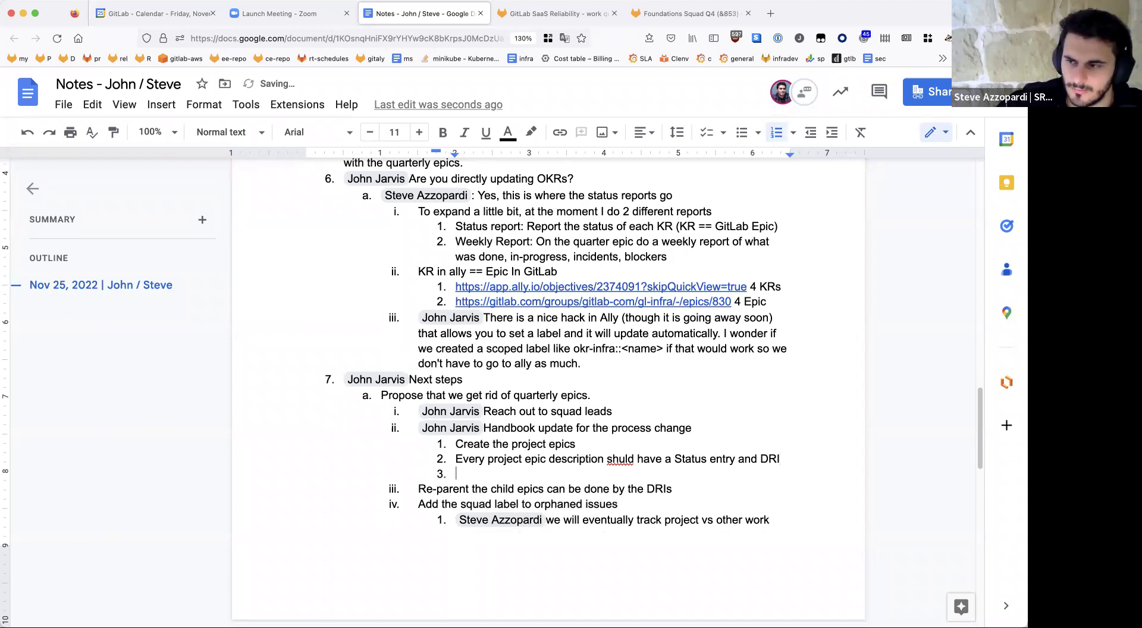
# Step: Add a nested sub-note @-mentioning a colleague: 'there is a template we should update in the handbook', then start item 3
pyautogui.press('Tab')
pyautogui.write('@')
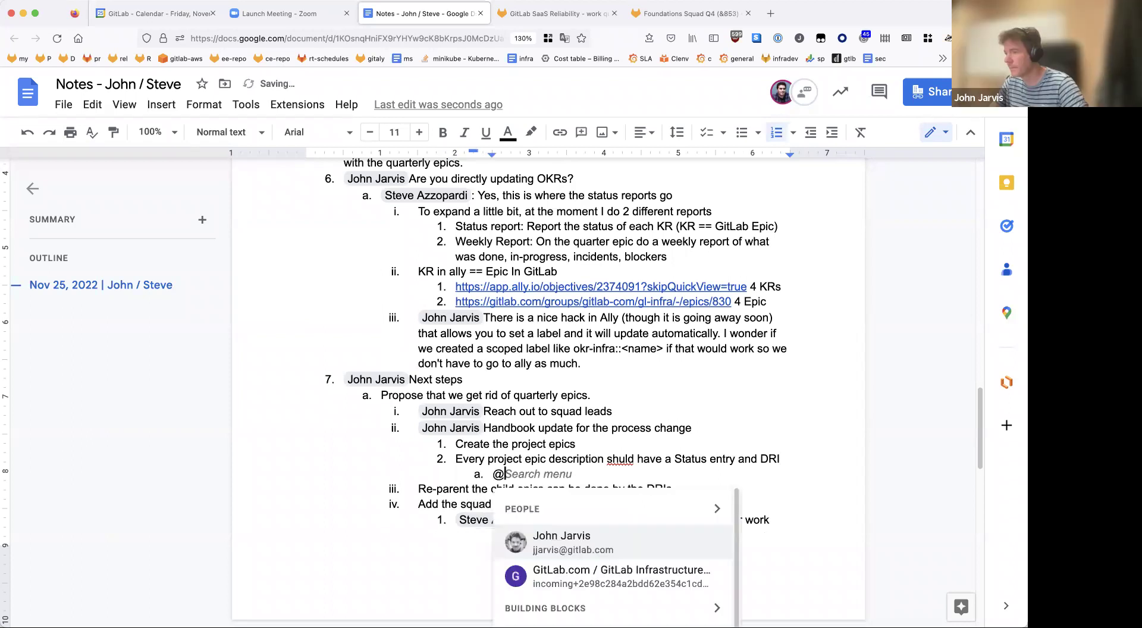
pyautogui.write('ste')
pyautogui.press('Down')
pyautogui.press('Return')
pyautogui.write('there')
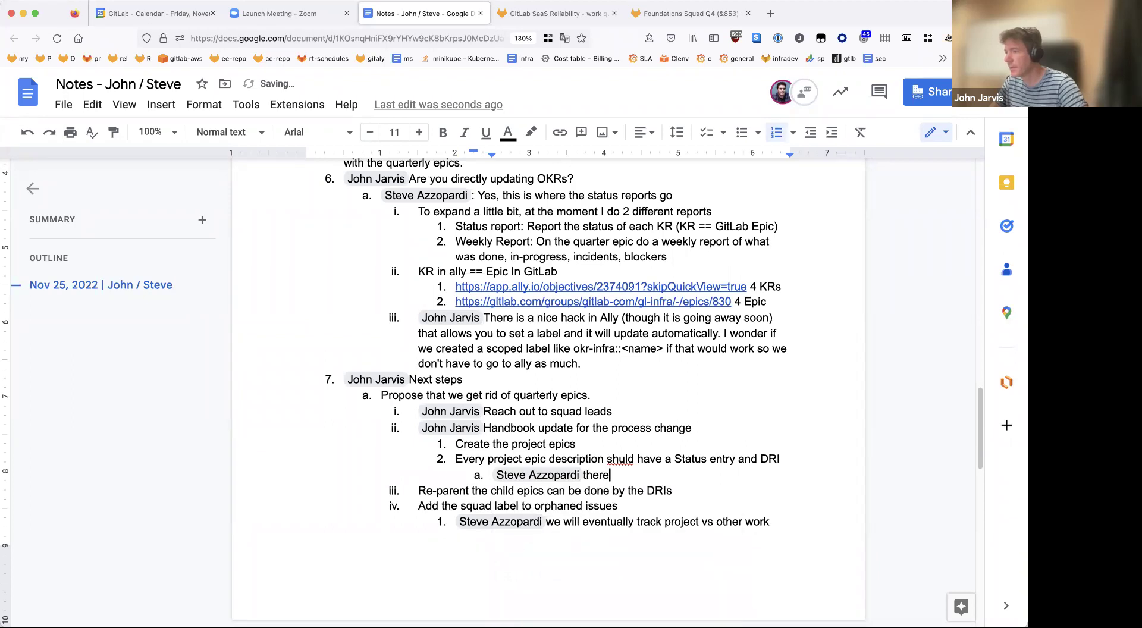
pyautogui.write(' is a template we should u')
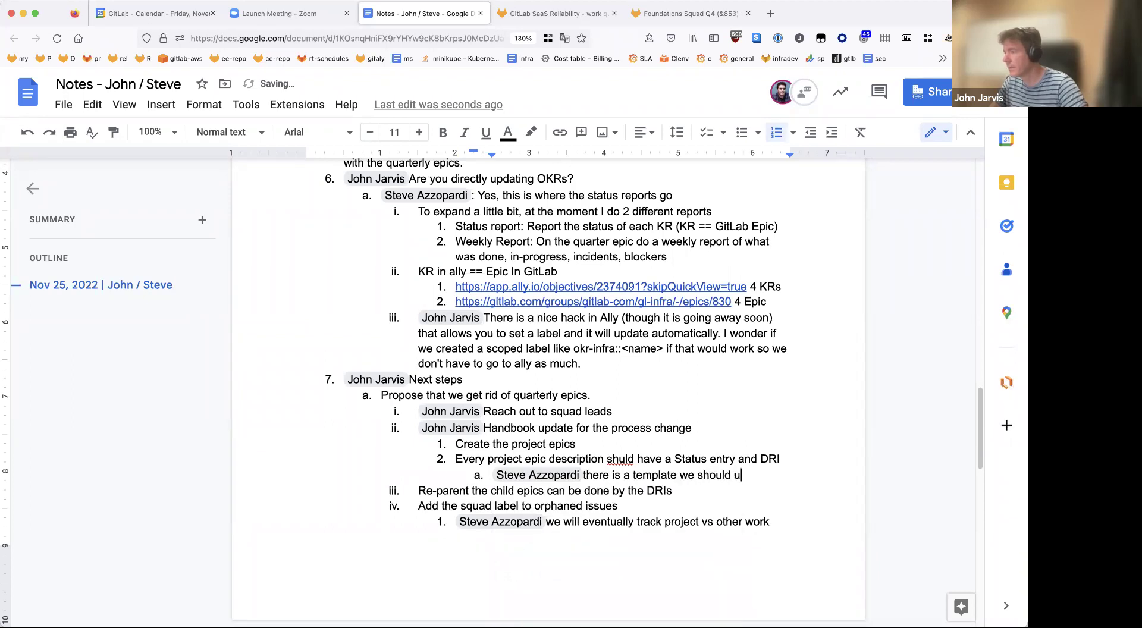
pyautogui.write('pdate in the handbook')
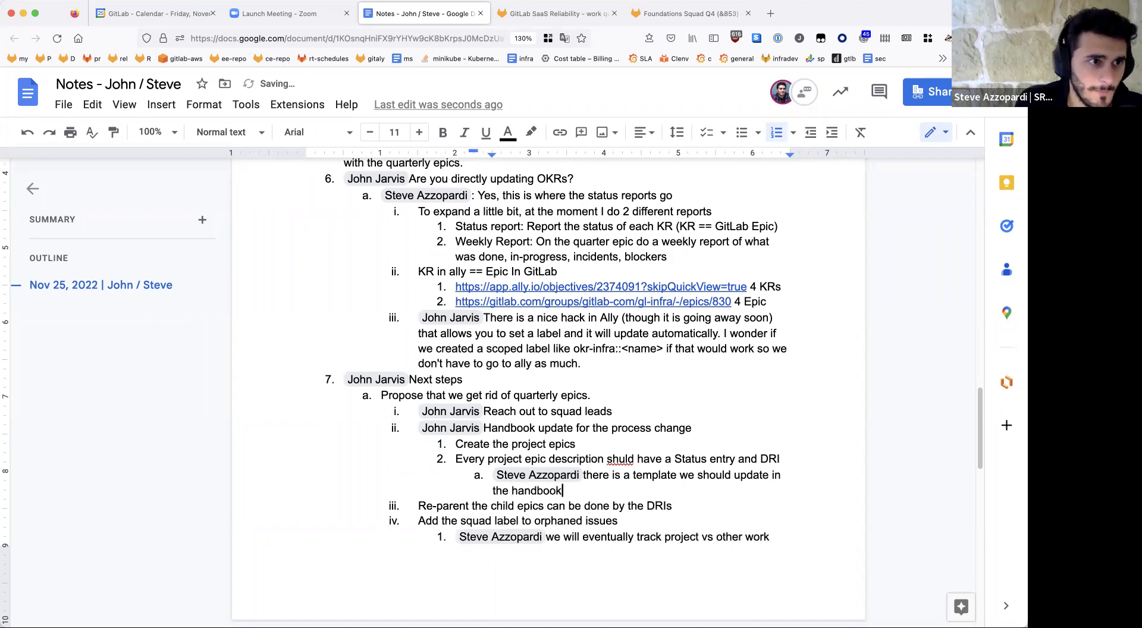
pyautogui.press('Return')
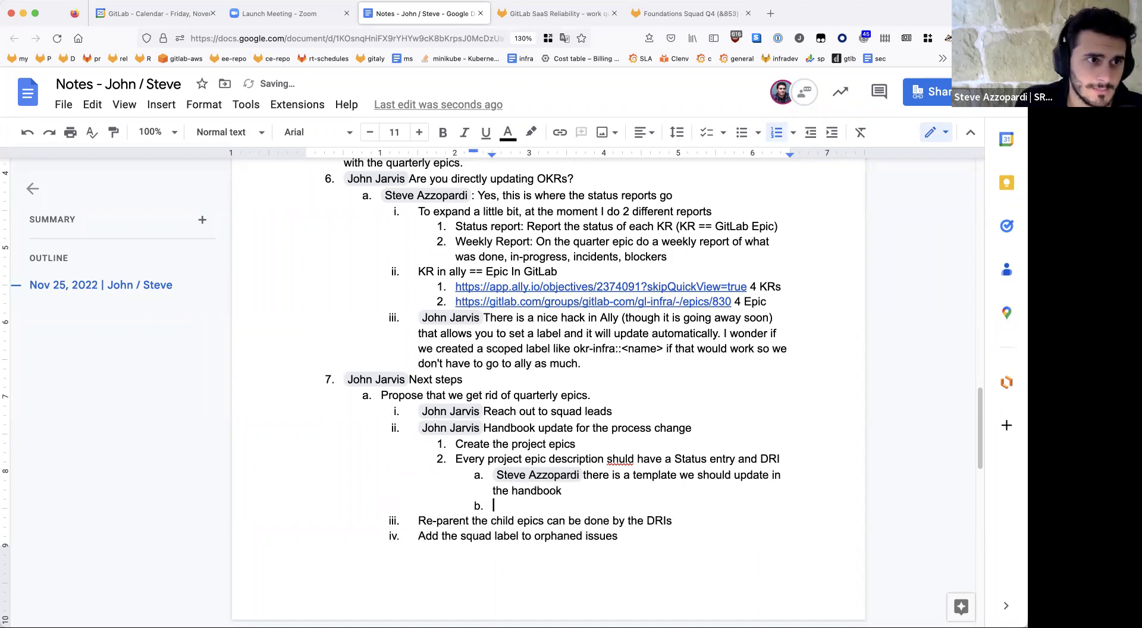
pyautogui.hotkey('shift', 'Tab')
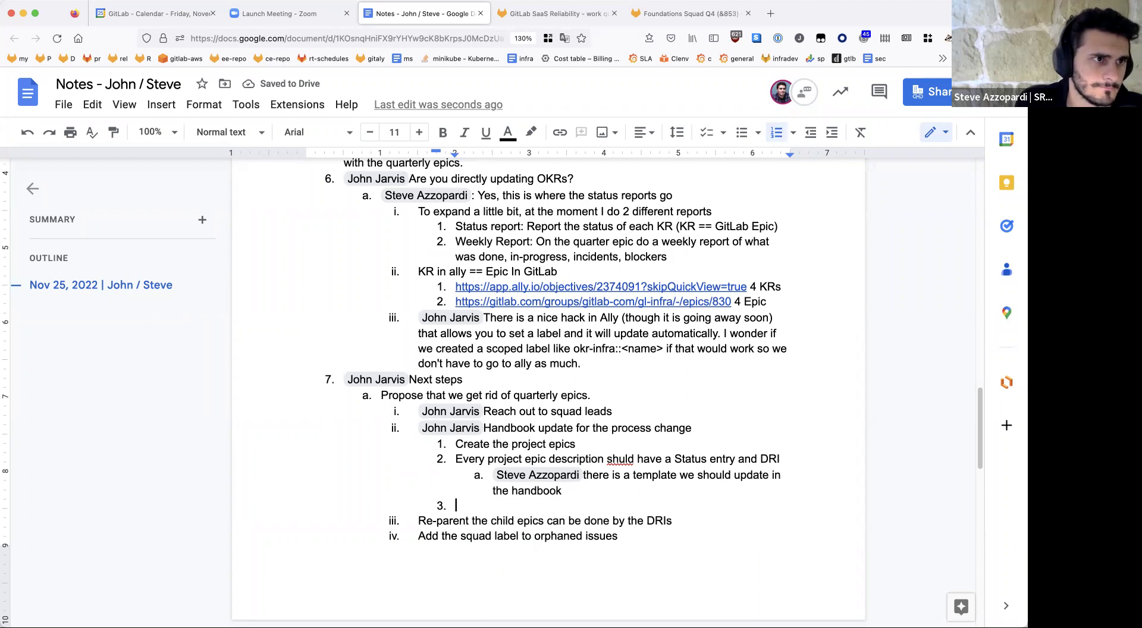
# Step: Correct 'shuld' to 'should' in item 2 and end the DRI line with 'entry'
pyautogui.click(620, 459)
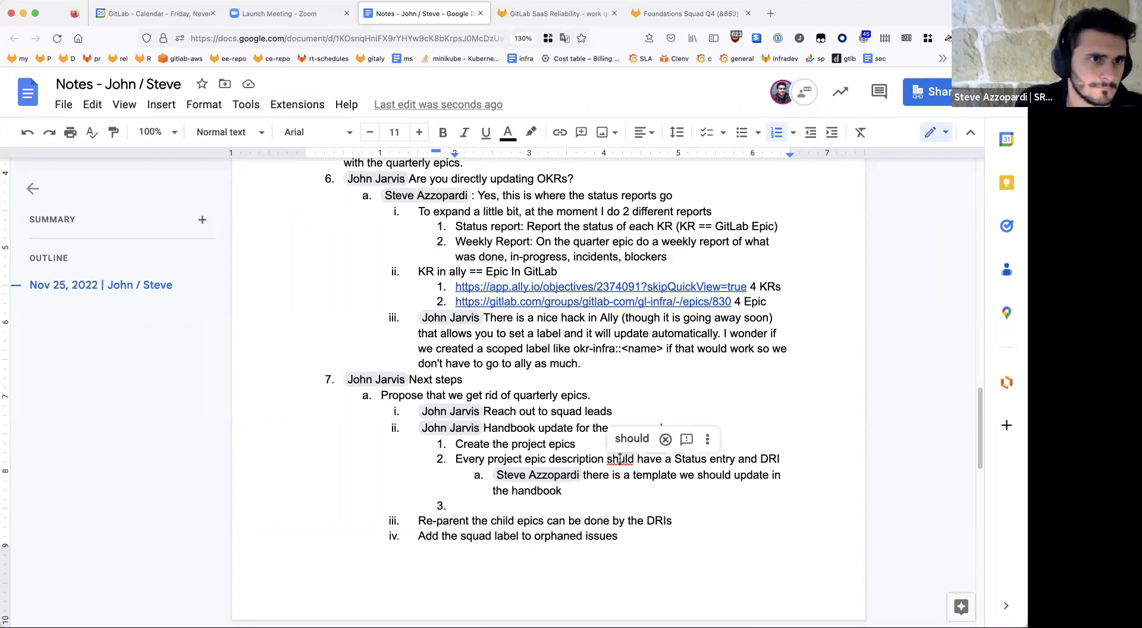
pyautogui.click(632, 438)
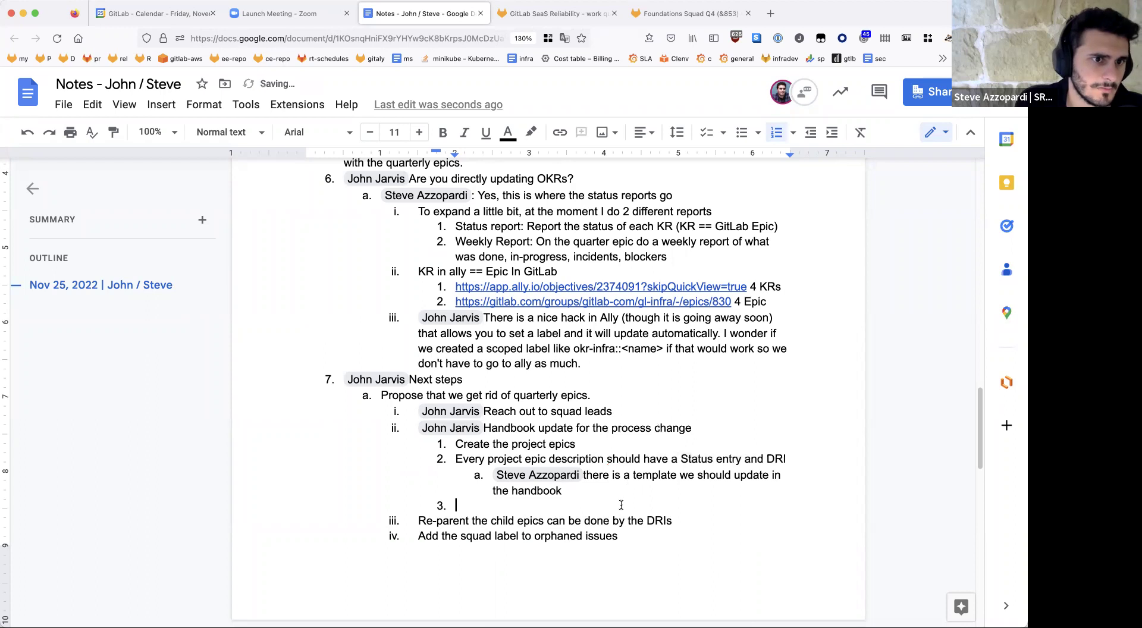
pyautogui.click(788, 459)
pyautogui.write('entry')
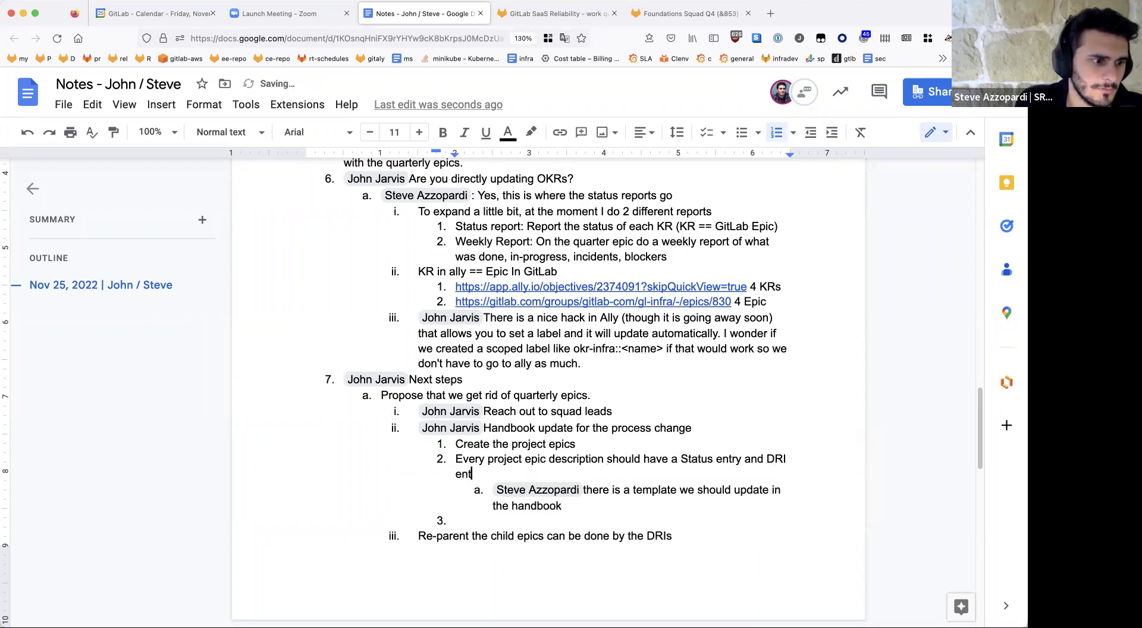
pyautogui.click(756, 507)
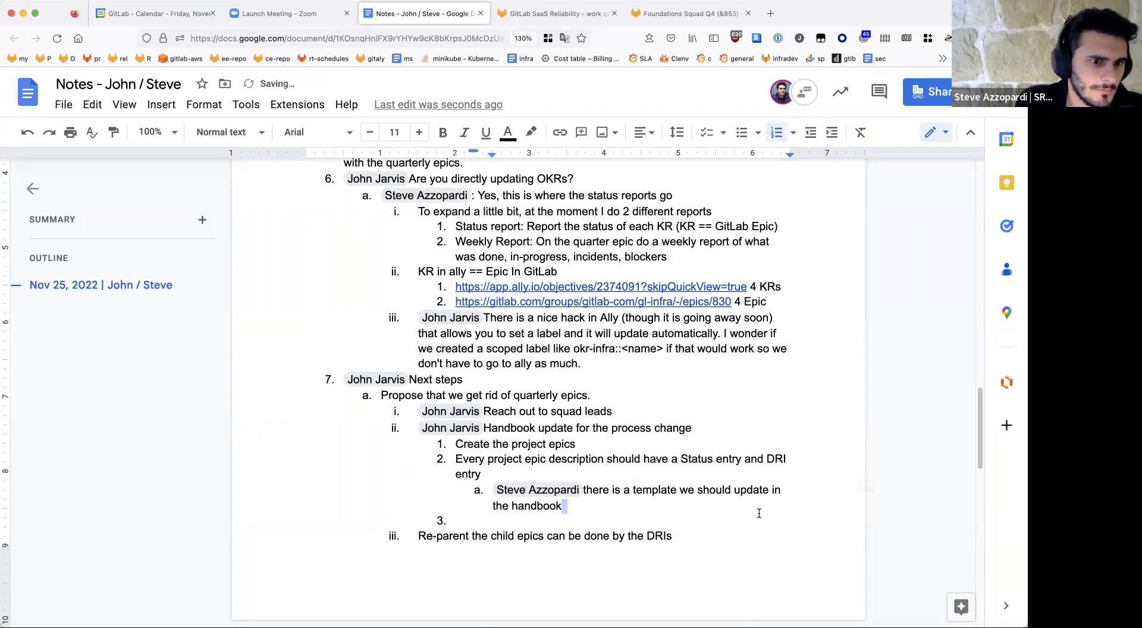
pyautogui.click(757, 521)
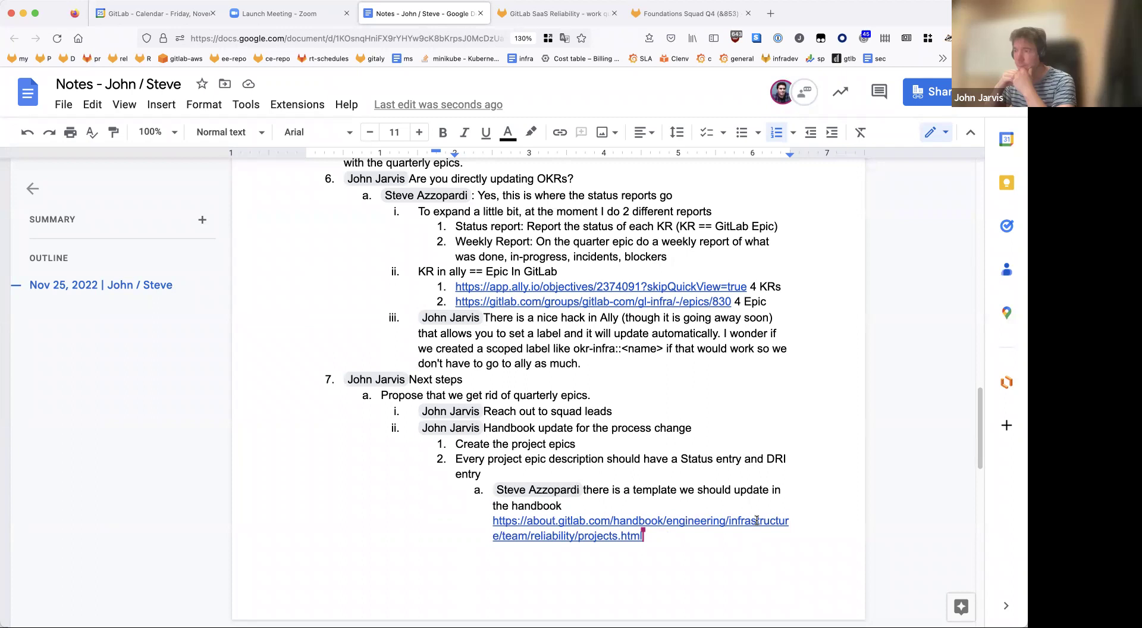
pyautogui.scroll(-3, 750, 506)
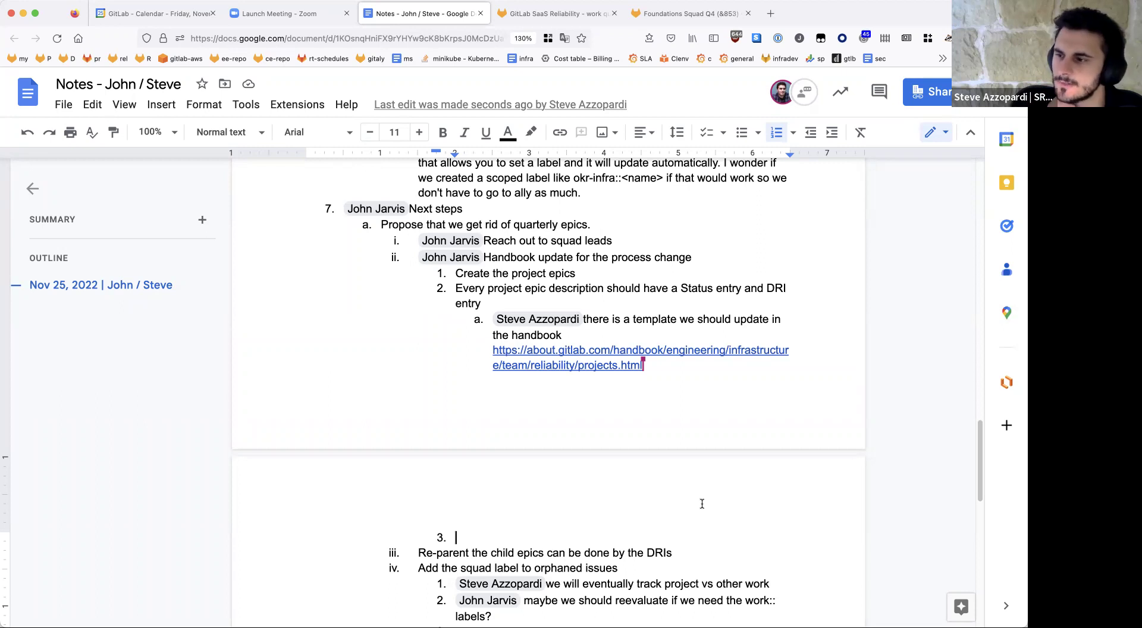
# Step: Make item 3 read 'Document usage of labels for epics' with no comma and no empty item after it
pyautogui.write('D')
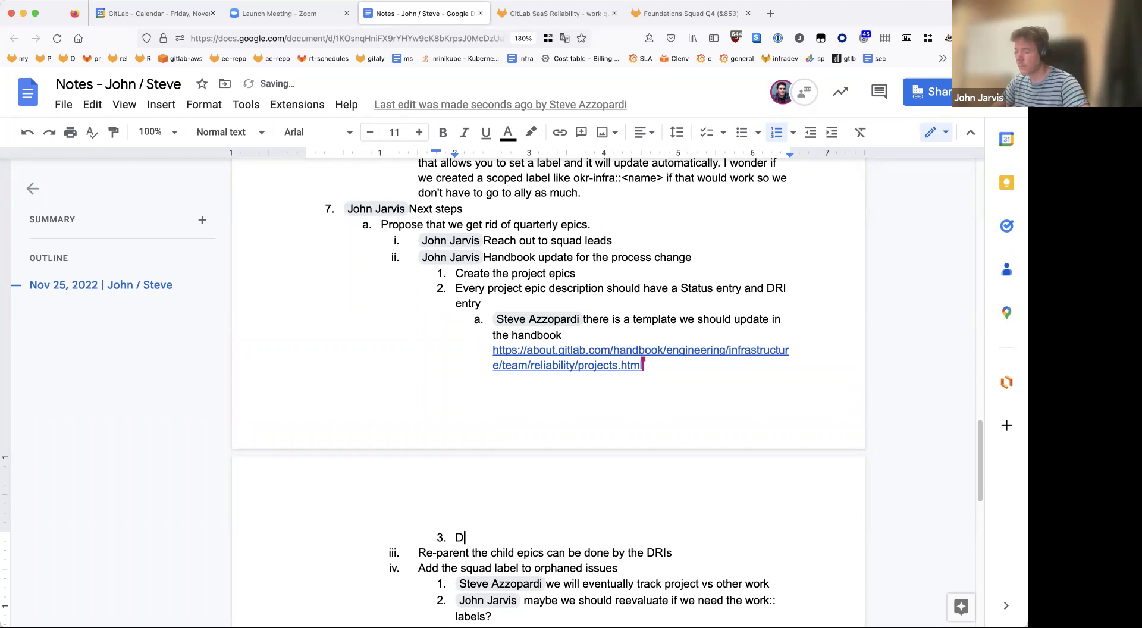
pyautogui.write('ocument usage of lab')
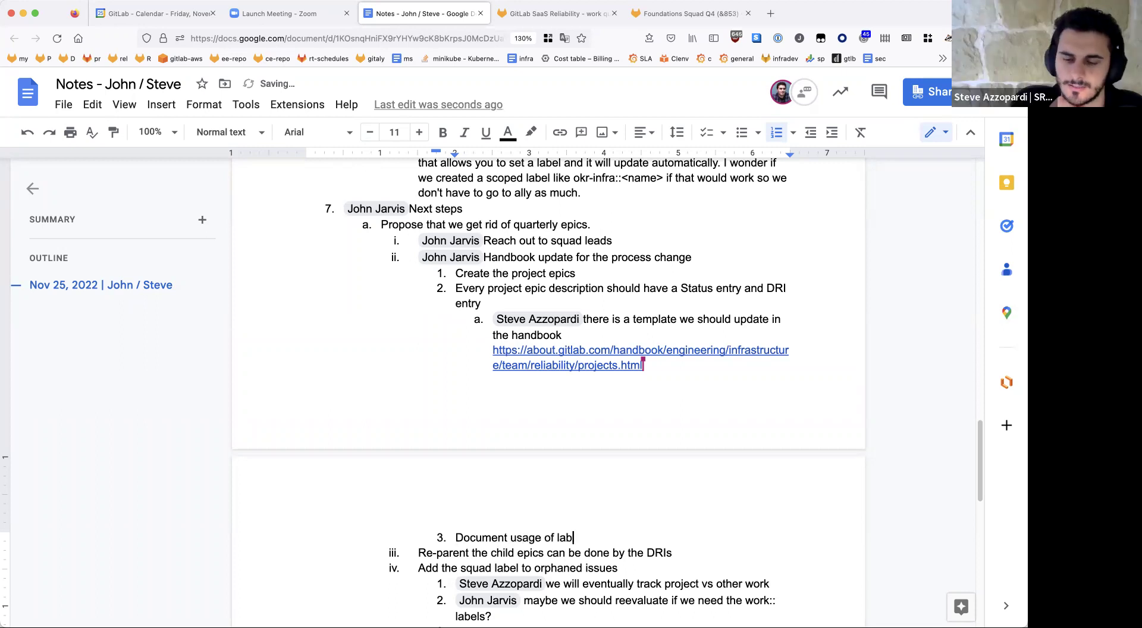
pyautogui.write('els for e')
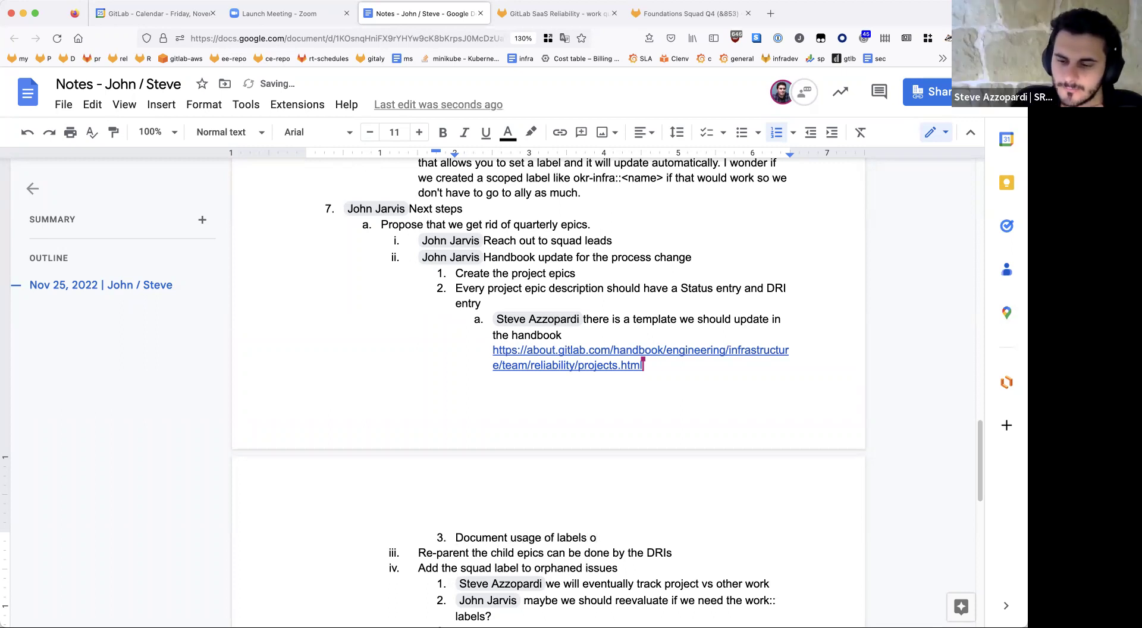
pyautogui.write('pics,')
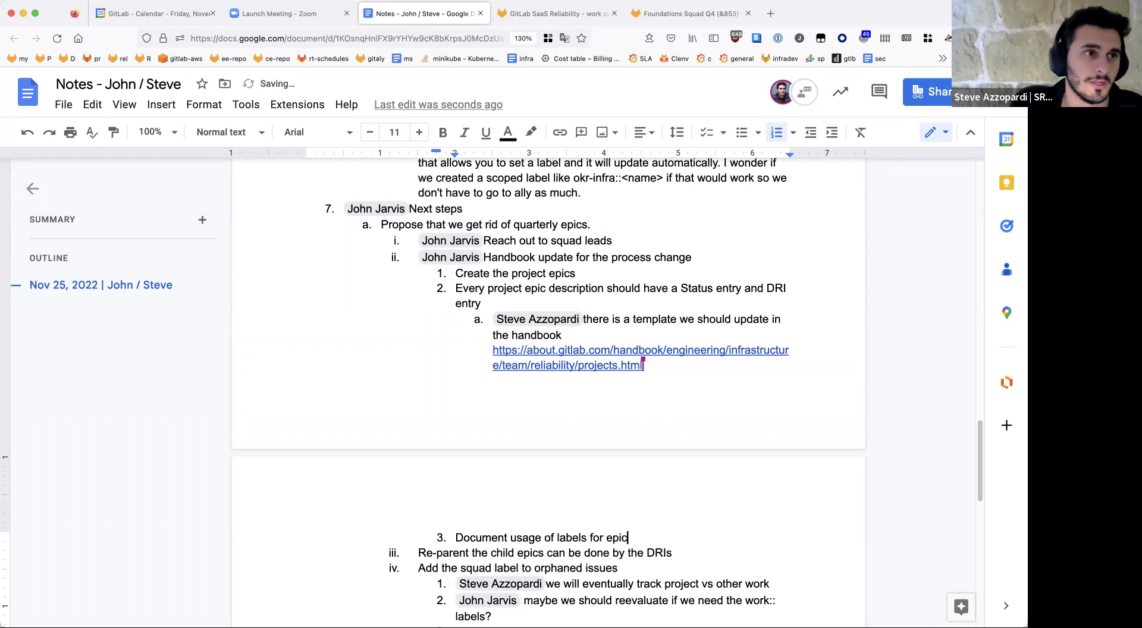
pyautogui.press('BackSpace')
pyautogui.press('BackSpace')
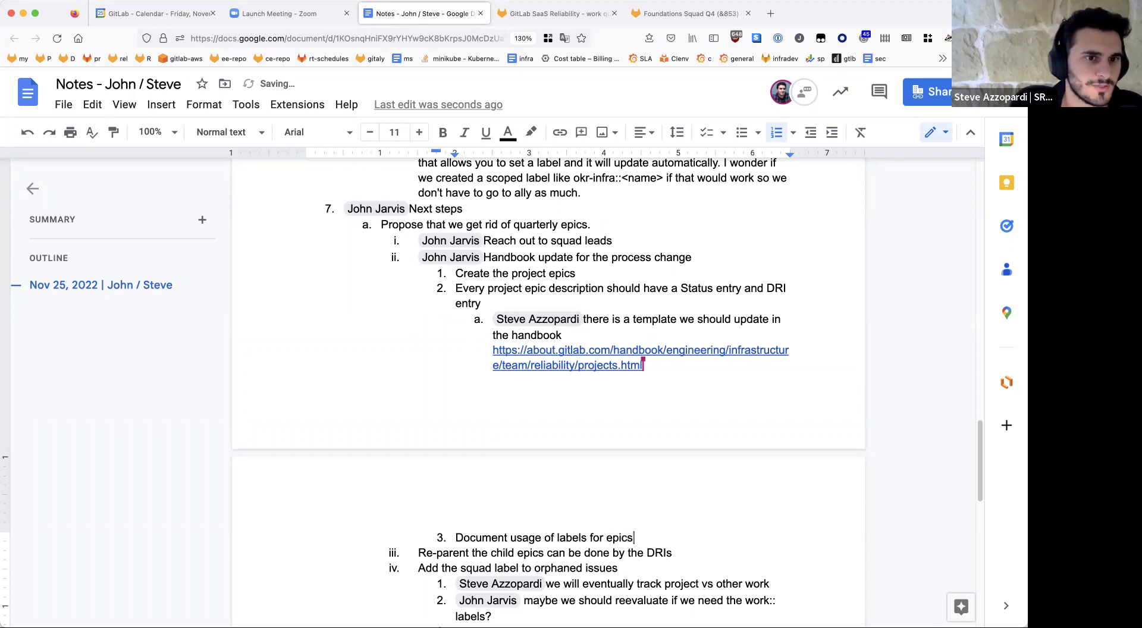
pyautogui.press('Return')
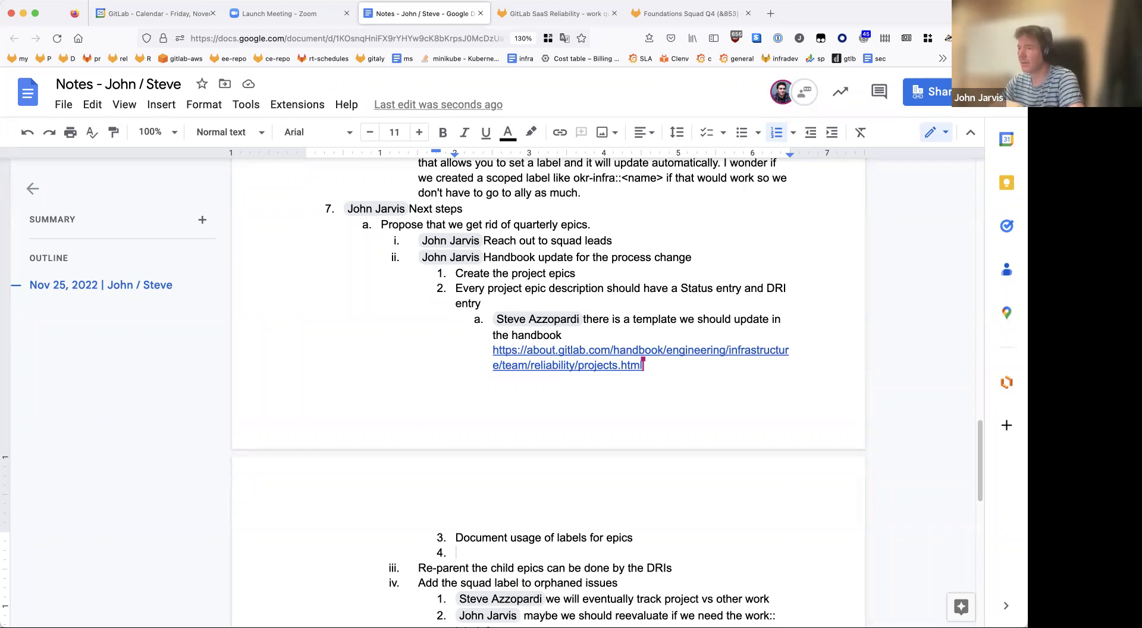
pyautogui.scroll(-2, 718, 454)
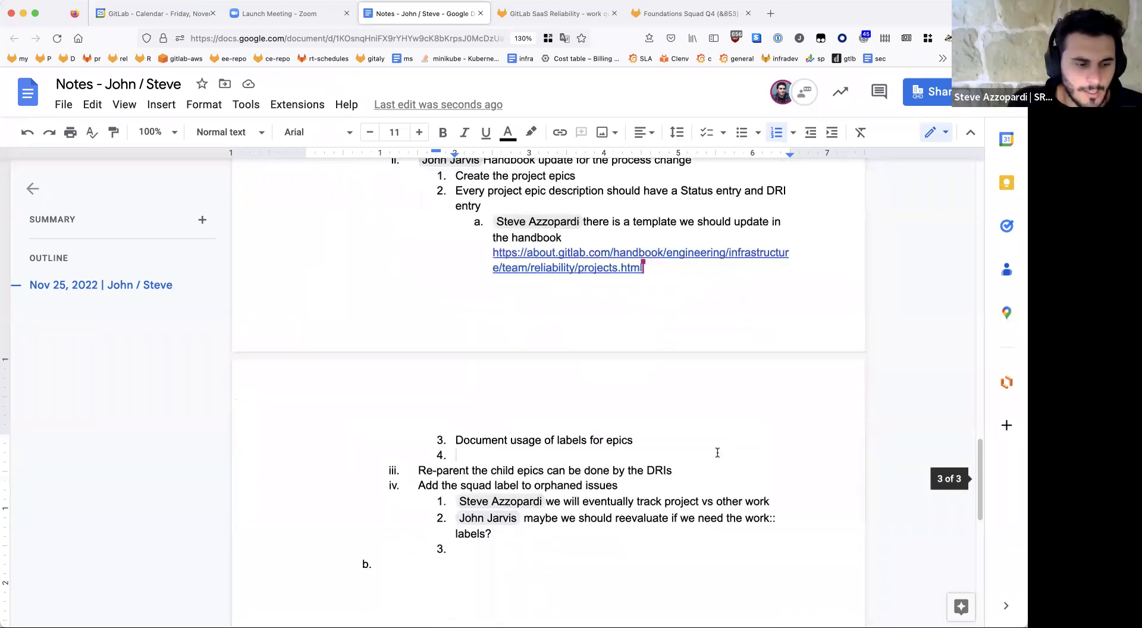
pyautogui.press('BackSpace')
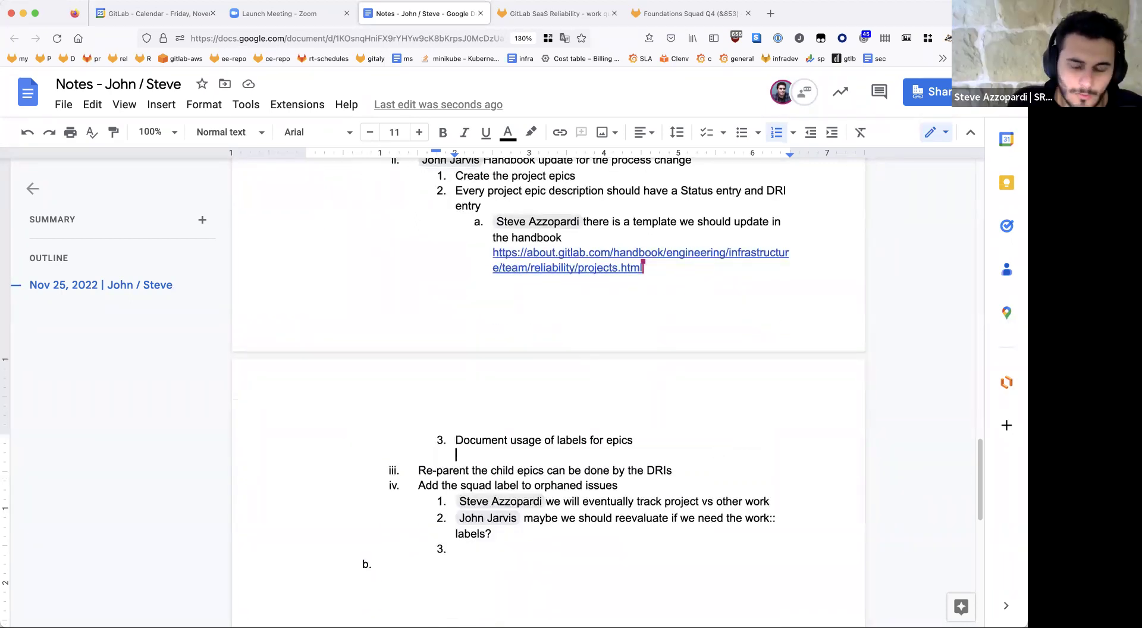
pyautogui.press('BackSpace')
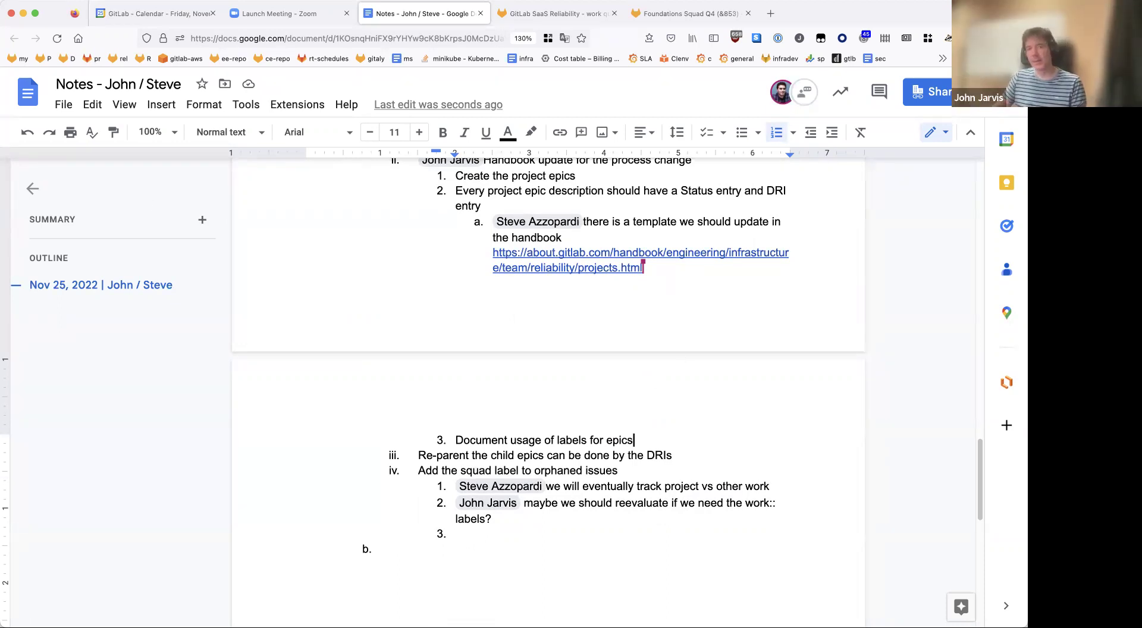
pyautogui.press('super+Tab')
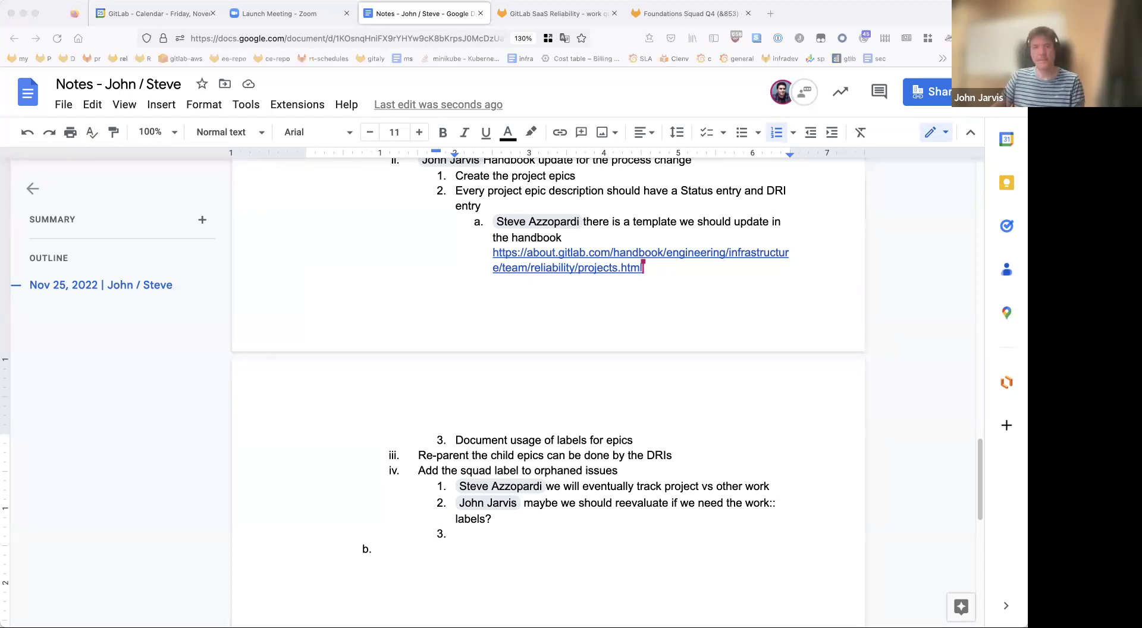